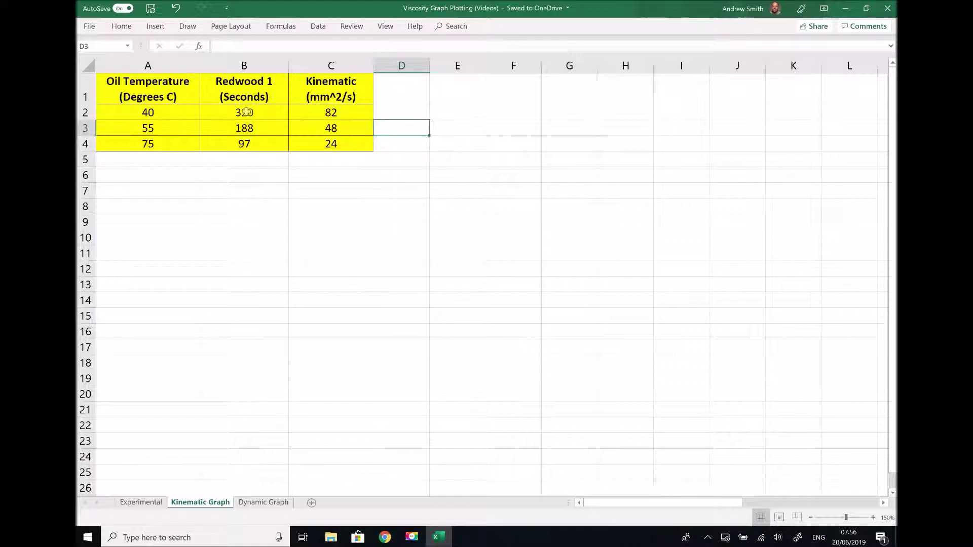
Plot a plain scatter chart of kinematic viscosity (C2:C4) against oil temperature (A2:A4)
{"action": "left_click_drag", "start_coordinate": [246, 112], "coordinate": [244, 147]}
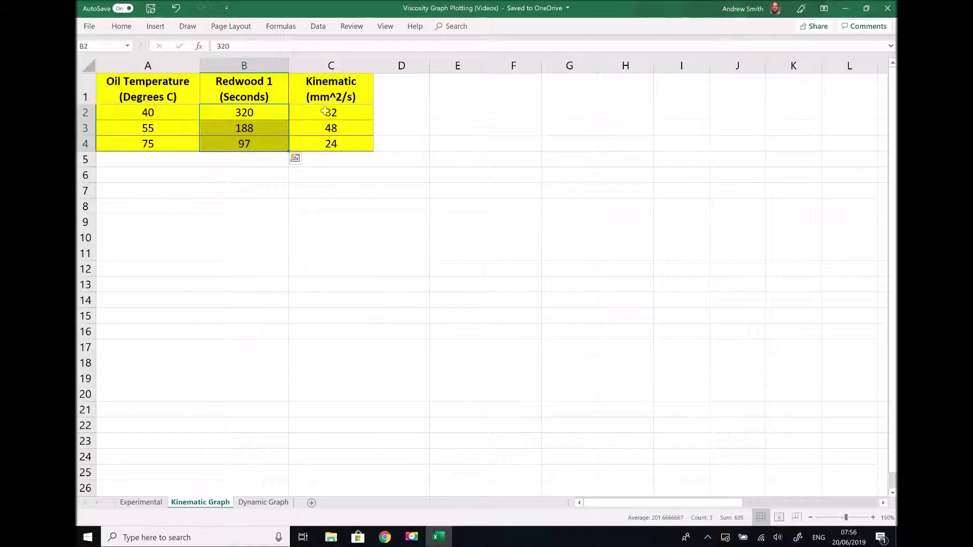
{"action": "left_click_drag", "start_coordinate": [325, 111], "coordinate": [325, 141]}
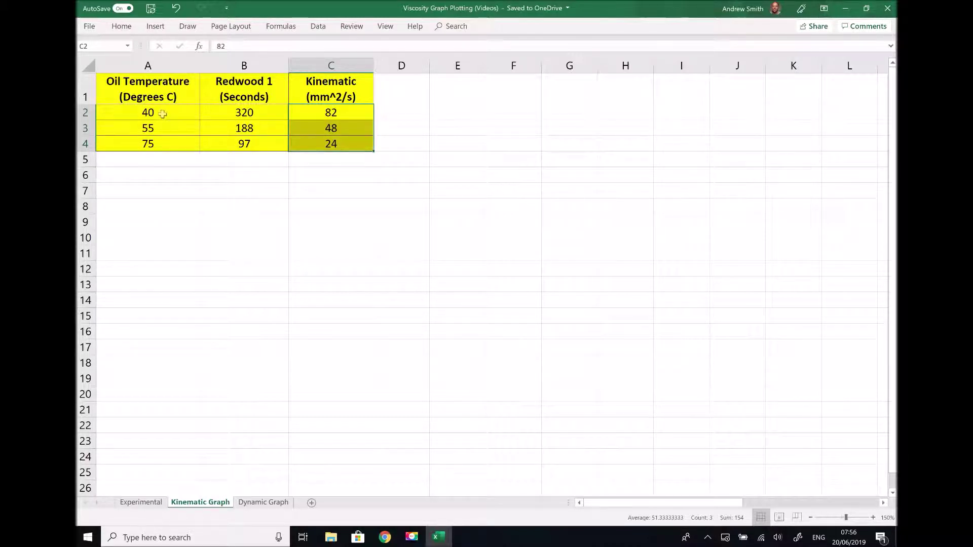
{"action": "left_click_drag", "start_coordinate": [162, 112], "coordinate": [162, 145]}
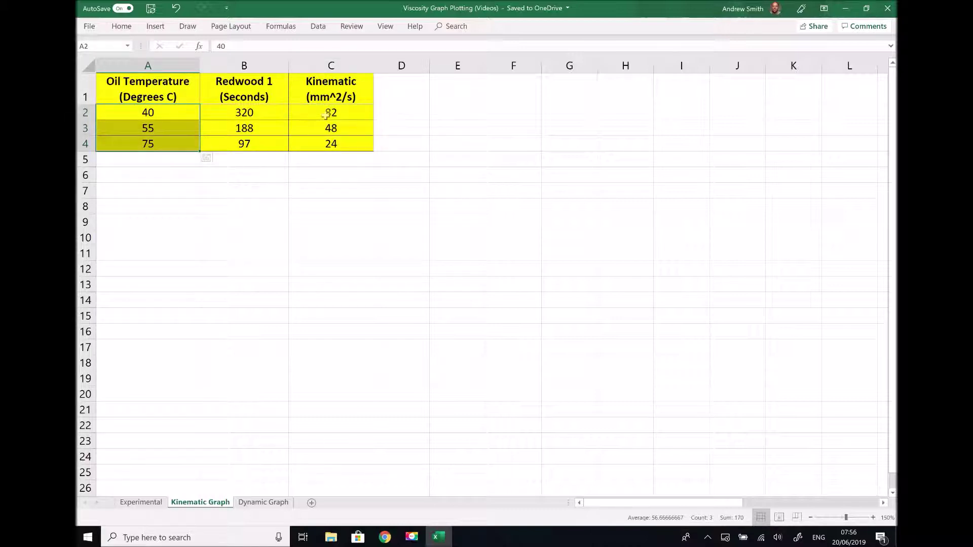
{"action": "left_click_drag", "start_coordinate": [326, 116], "coordinate": [321, 145], "text": "ctrl"}
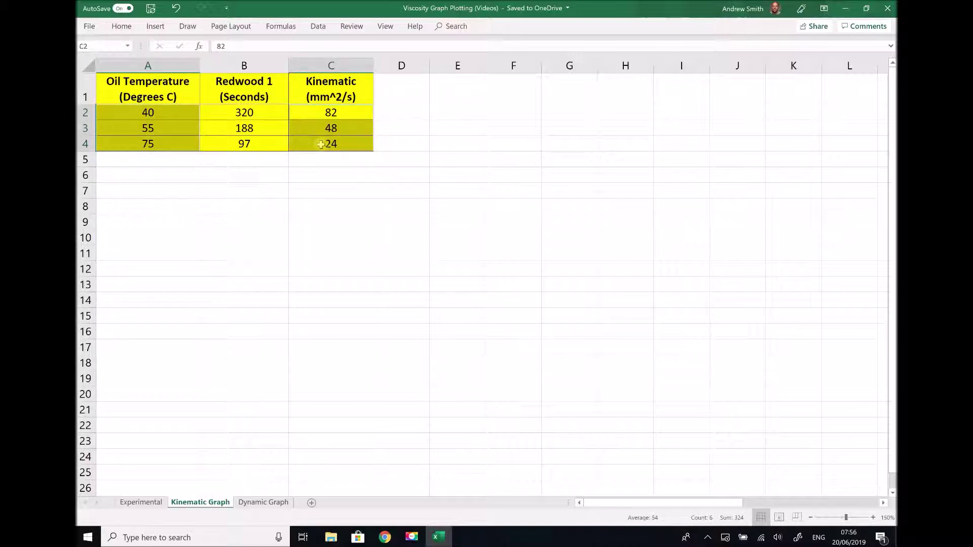
{"action": "left_click", "coordinate": [156, 26]}
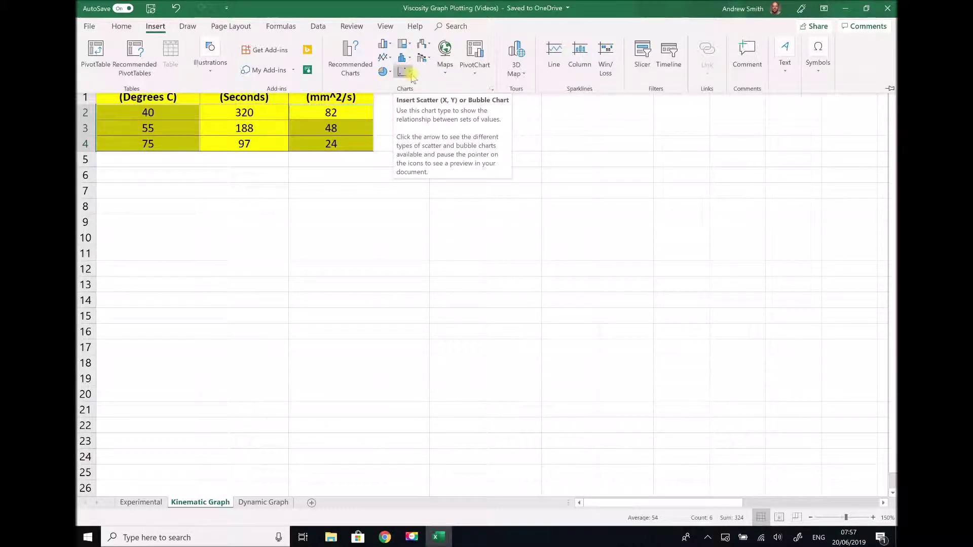
{"action": "left_click", "coordinate": [412, 74]}
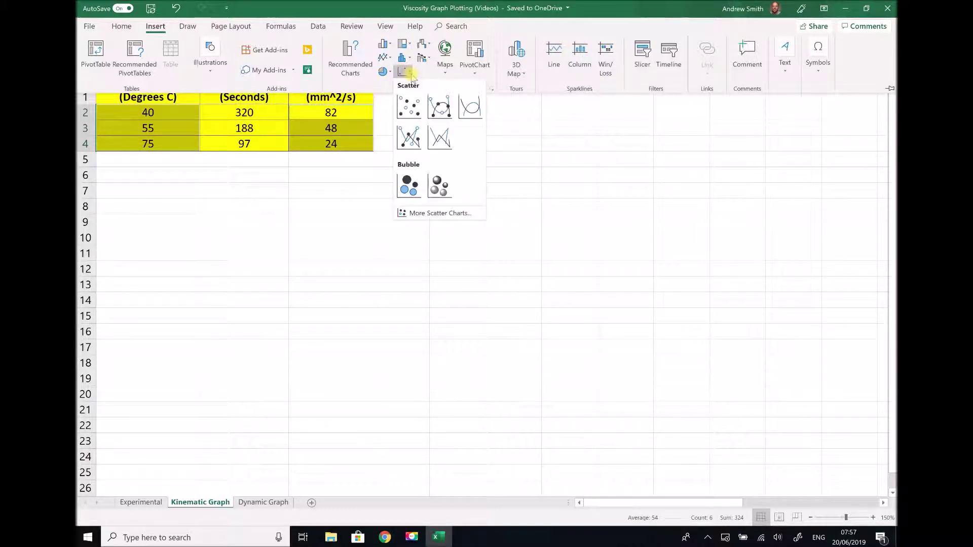
{"action": "left_click", "coordinate": [413, 105]}
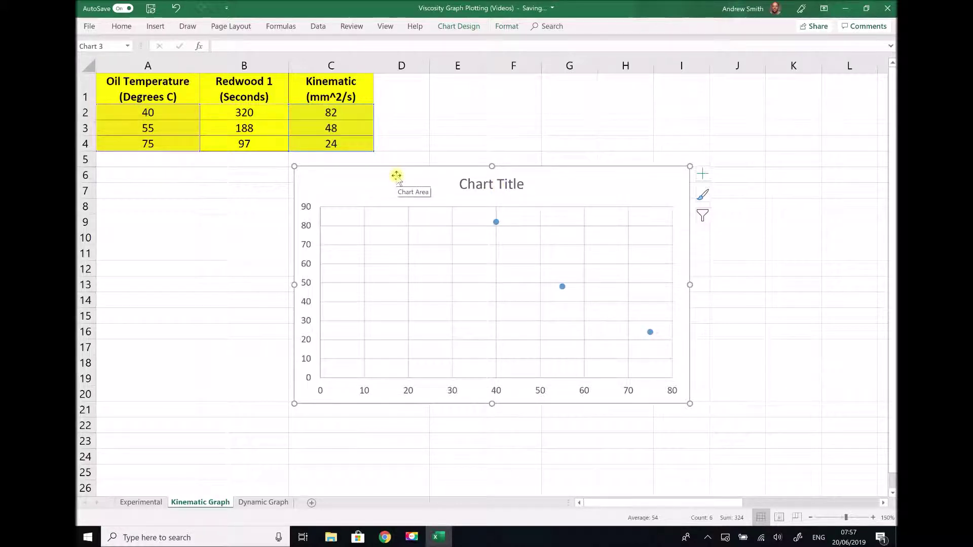
Move the chart under the table, enlarge it to about row 26, and title it 'Kinematic Viscosity'
{"action": "left_click_drag", "start_coordinate": [397, 175], "coordinate": [202, 167]}
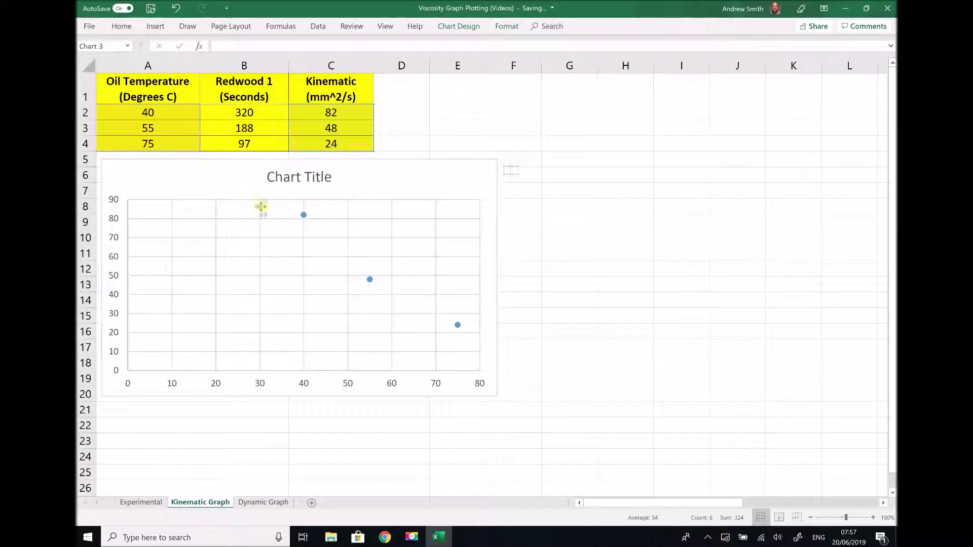
{"action": "left_click_drag", "start_coordinate": [497, 397], "coordinate": [610, 485]}
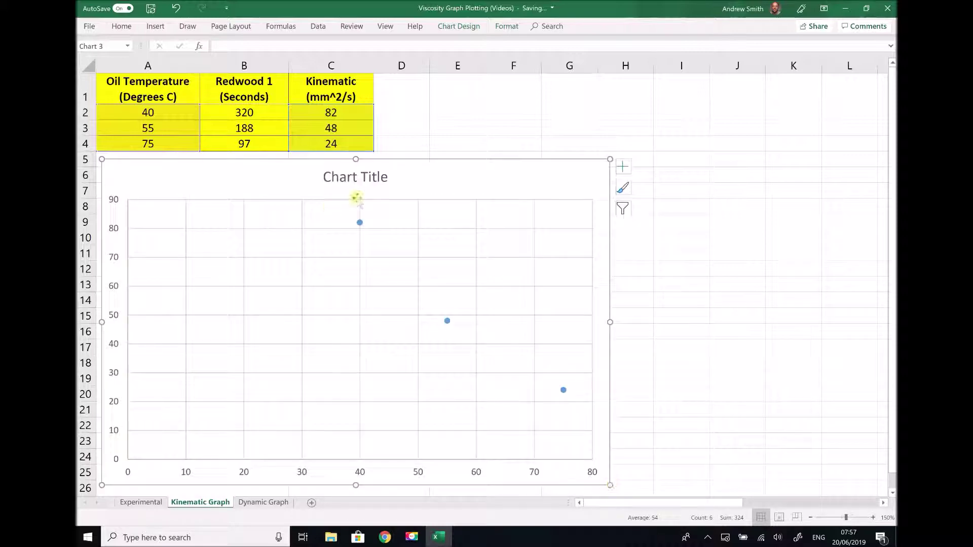
{"action": "left_click", "coordinate": [365, 178]}
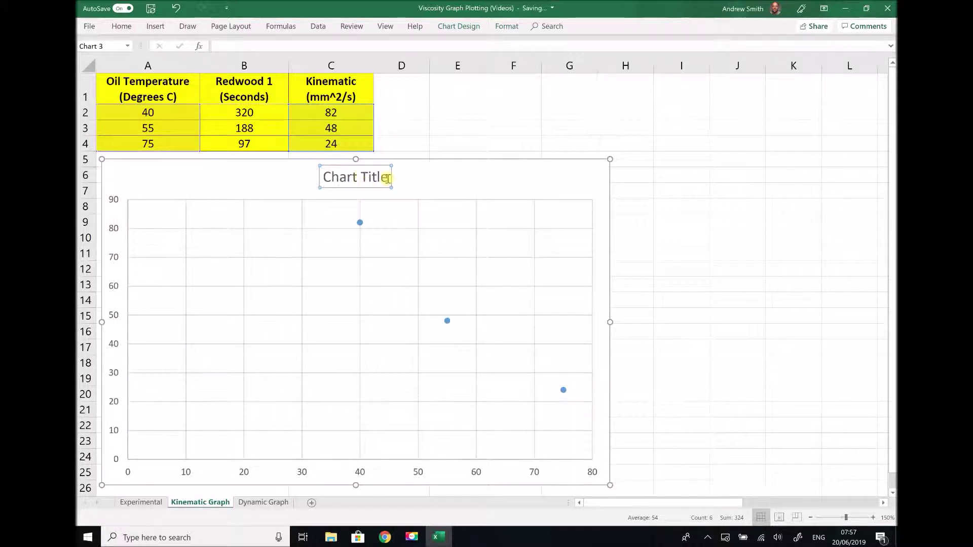
{"action": "double_click", "coordinate": [373, 178]}
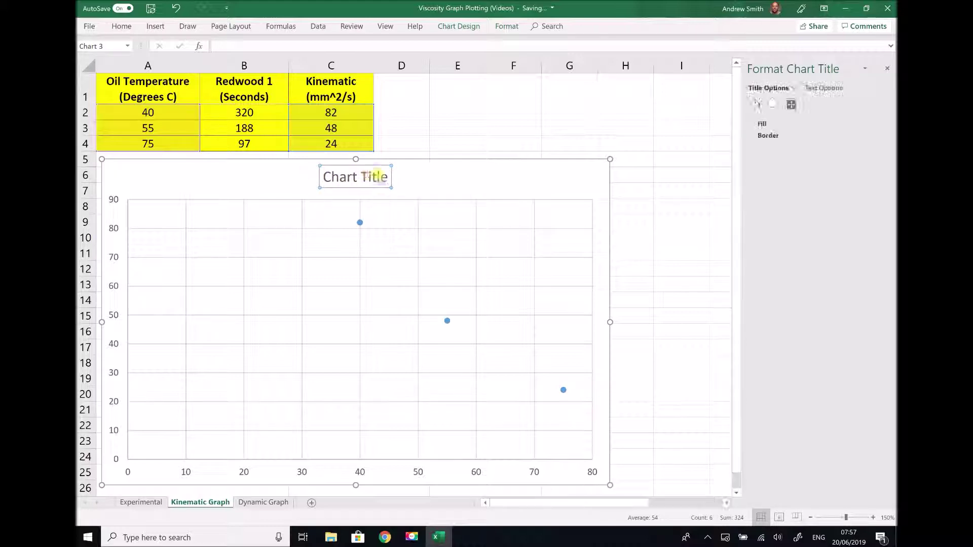
{"action": "triple_click", "coordinate": [388, 180]}
{"action": "type", "text": "Ki"}
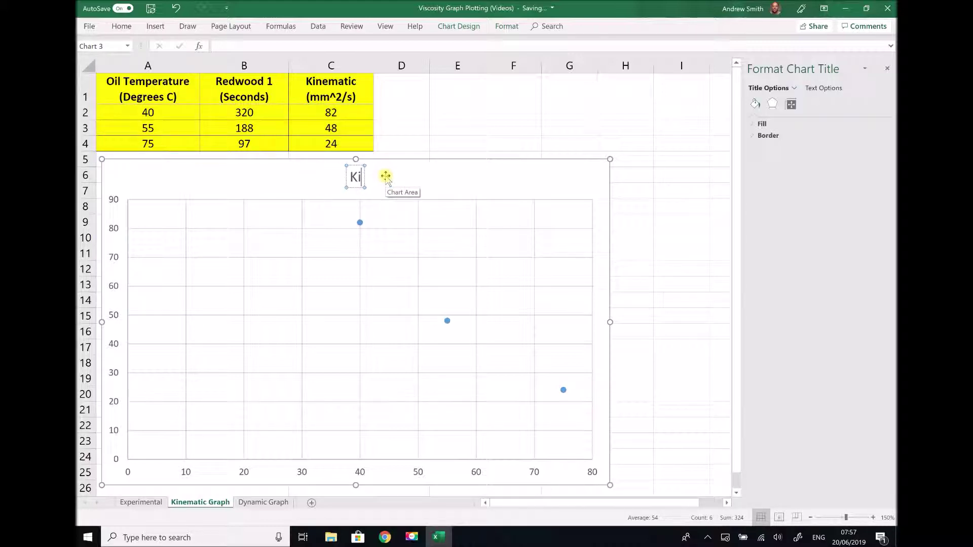
{"action": "type", "text": "nemat"}
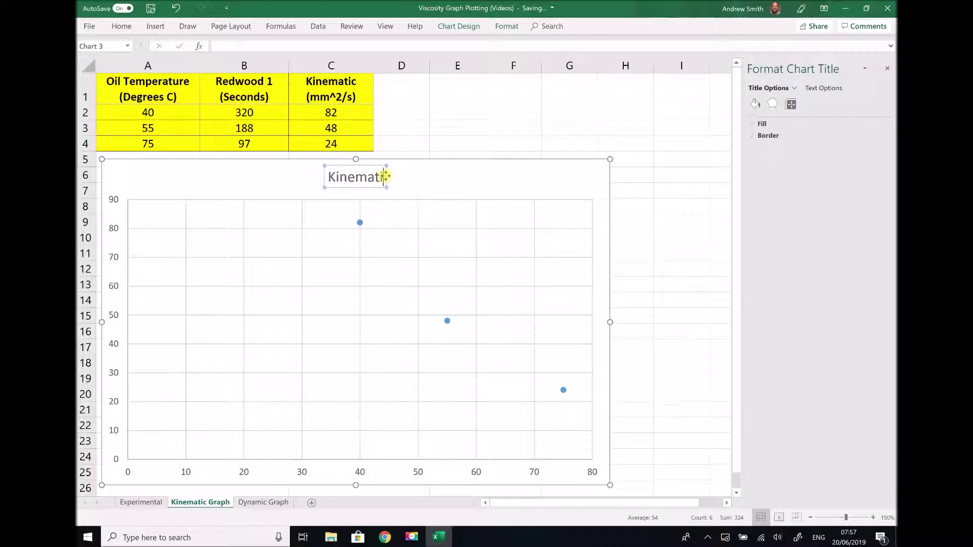
{"action": "type", "text": "ic"}
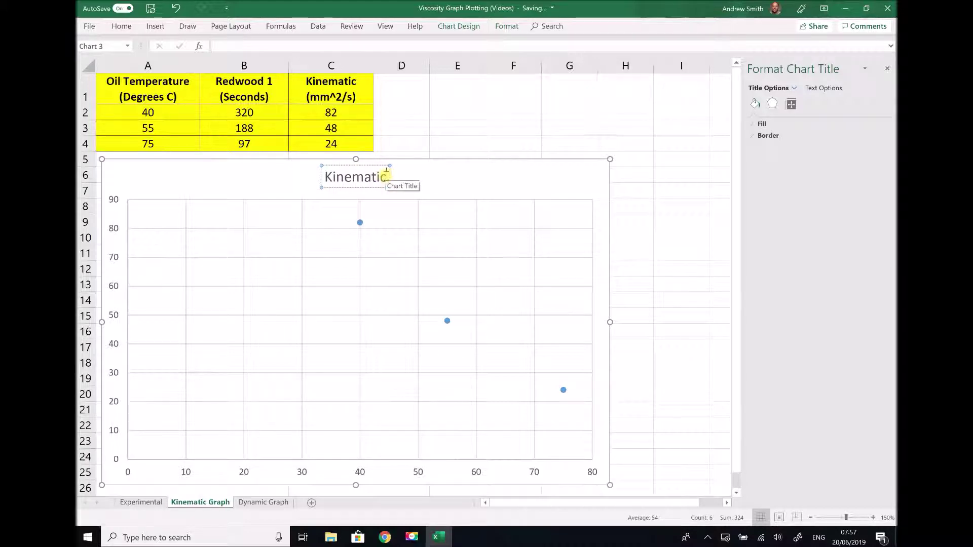
{"action": "type", "text": " Viscosity"}
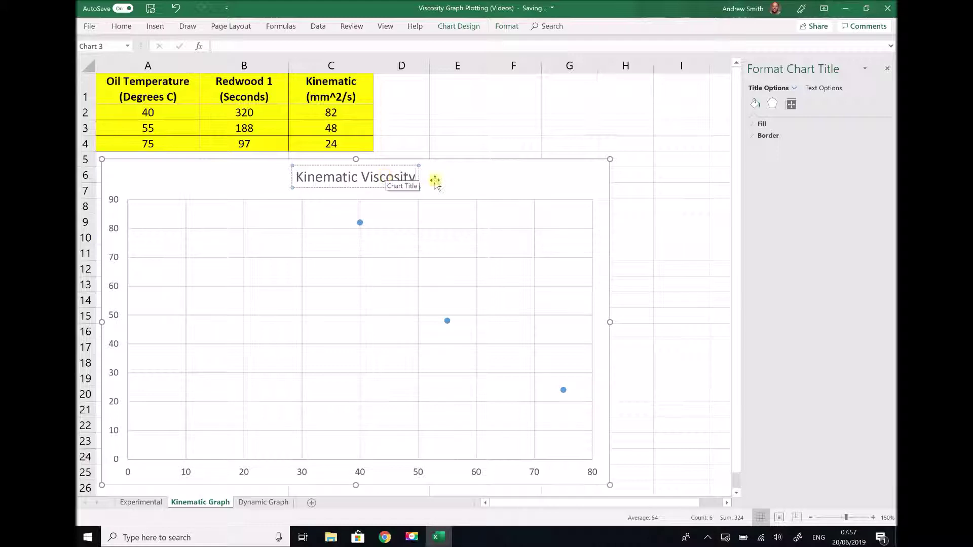
{"action": "left_click", "coordinate": [461, 185]}
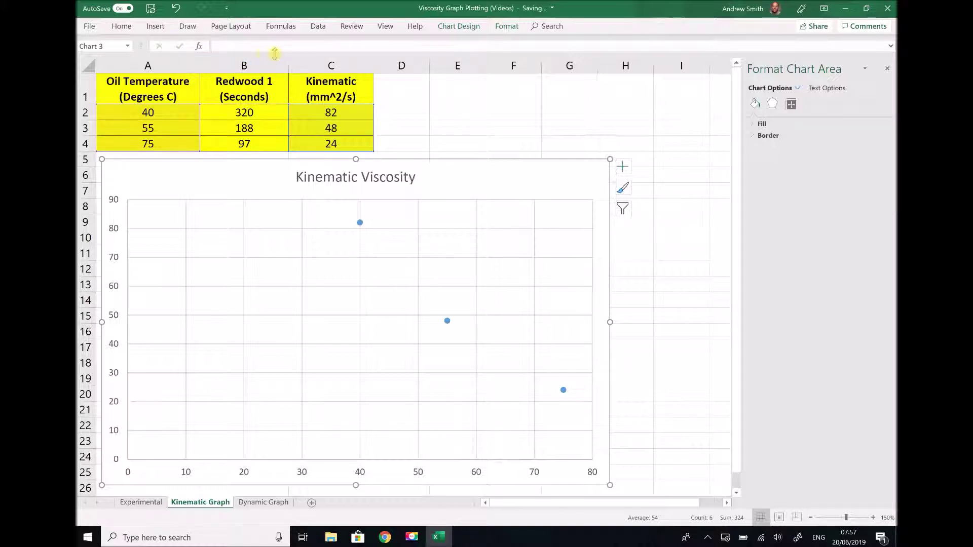
Apply Quick Layout 1 to add axis titles, then delete the Series1 legend
{"action": "left_click", "coordinate": [451, 28]}
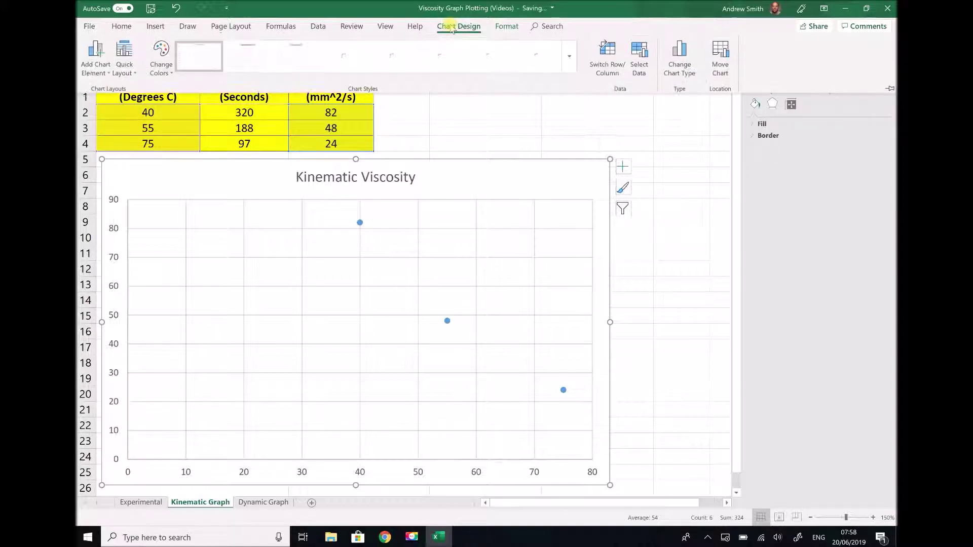
{"action": "left_click", "coordinate": [129, 71]}
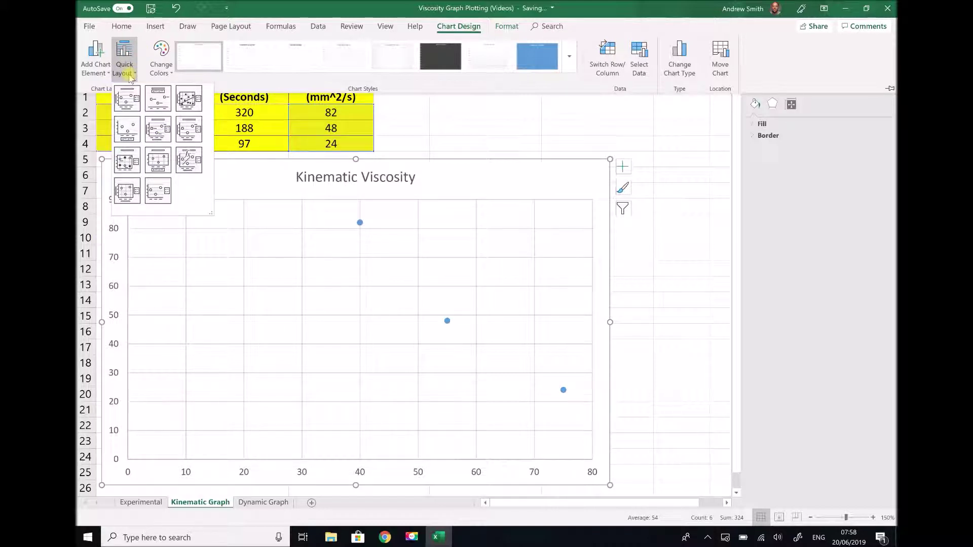
{"action": "left_click", "coordinate": [127, 98]}
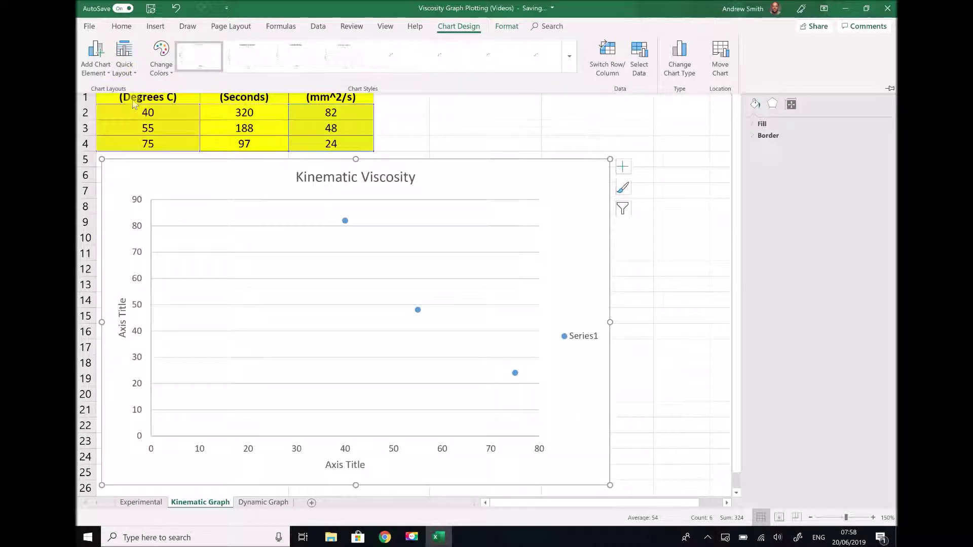
{"action": "left_click", "coordinate": [570, 338]}
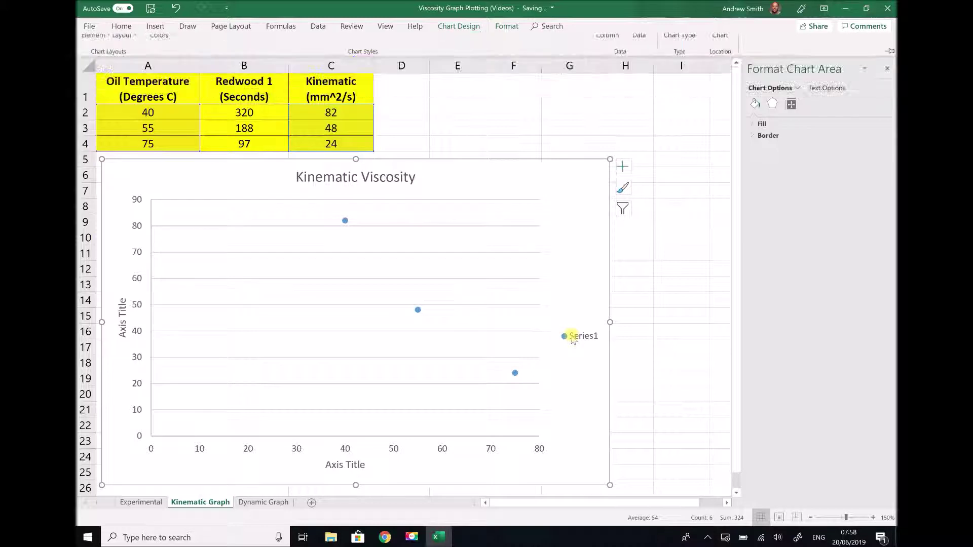
{"action": "key", "text": "Delete"}
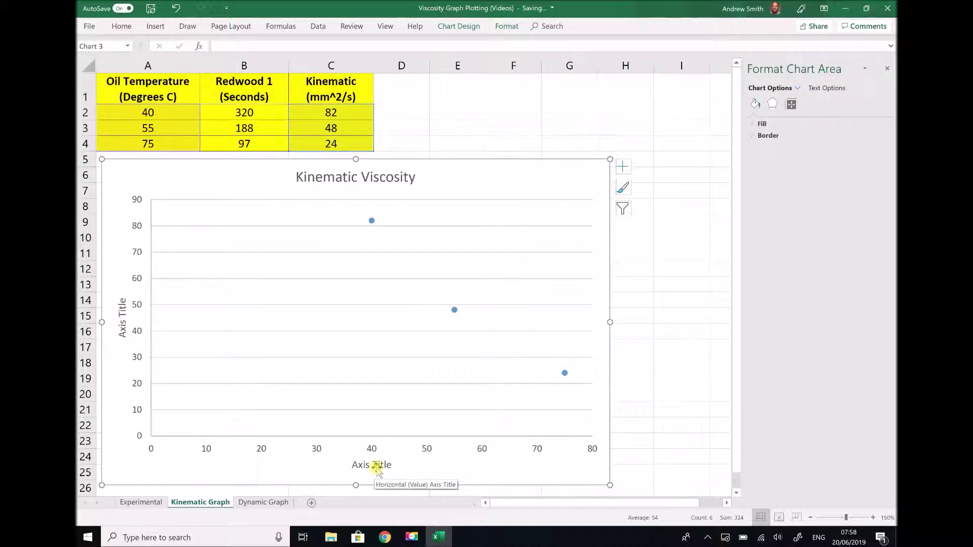
{"action": "left_click", "coordinate": [383, 466]}
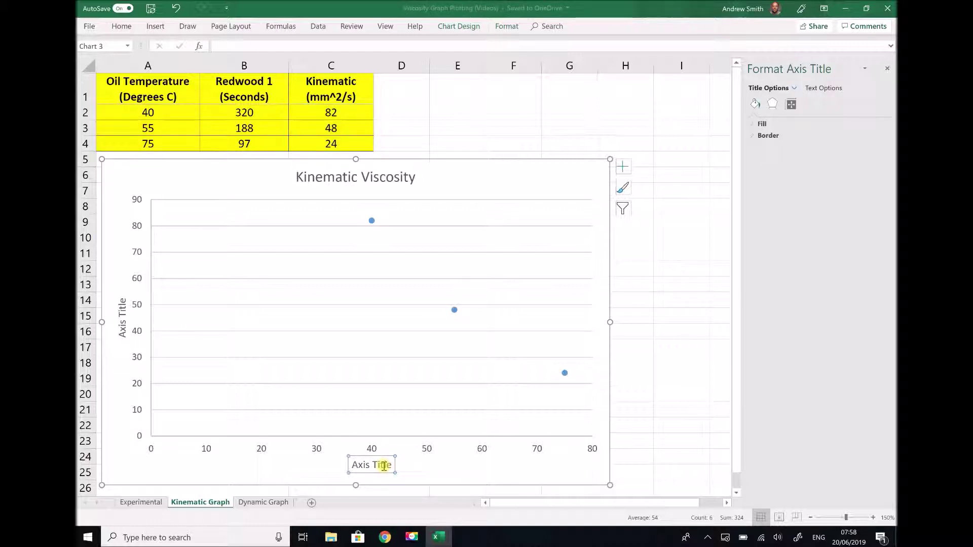
Label the axes 'Temperature (degrees Cesius)' and 'Kinematic Viscosity (mm^2/s)'
{"action": "left_click_drag", "start_coordinate": [389, 465], "coordinate": [351, 466]}
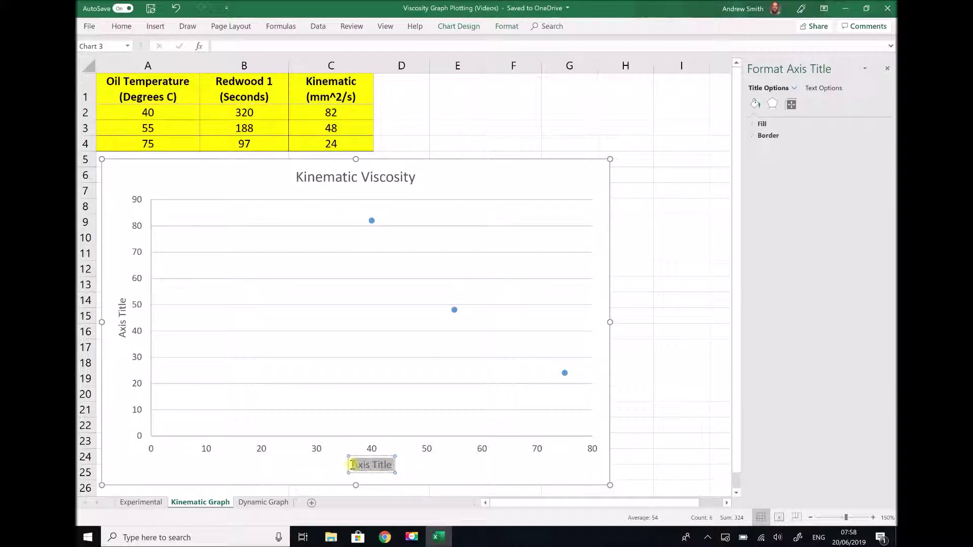
{"action": "type", "text": "Te"}
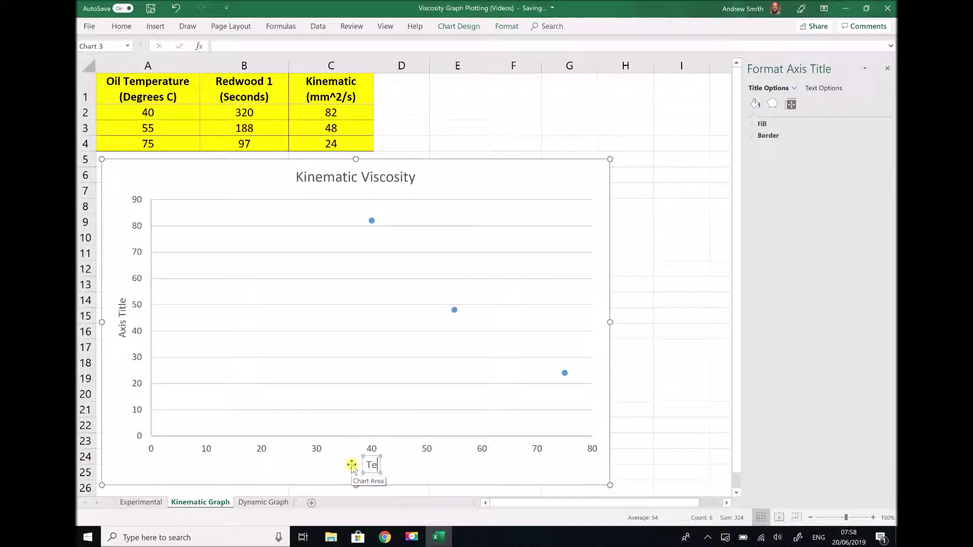
{"action": "type", "text": "mperature"}
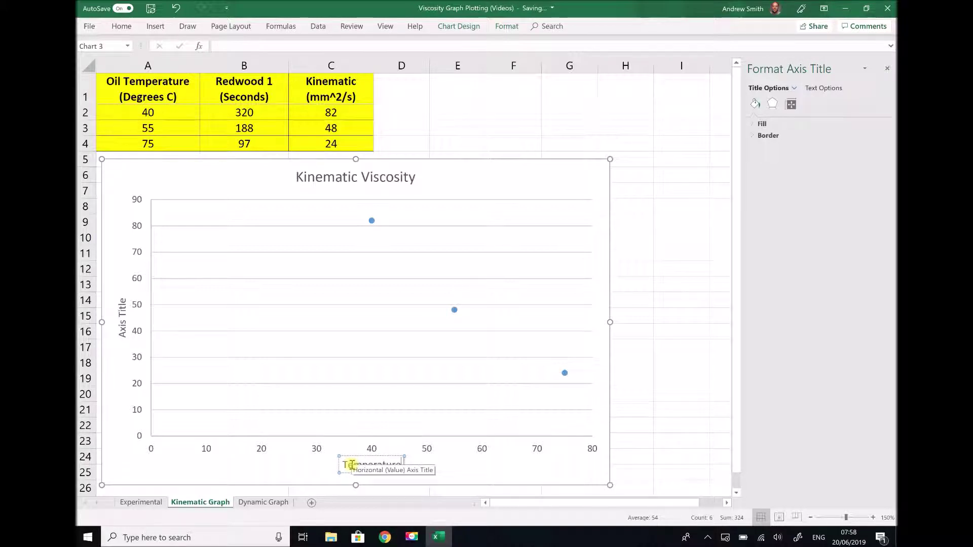
{"action": "type", "text": " (deg"}
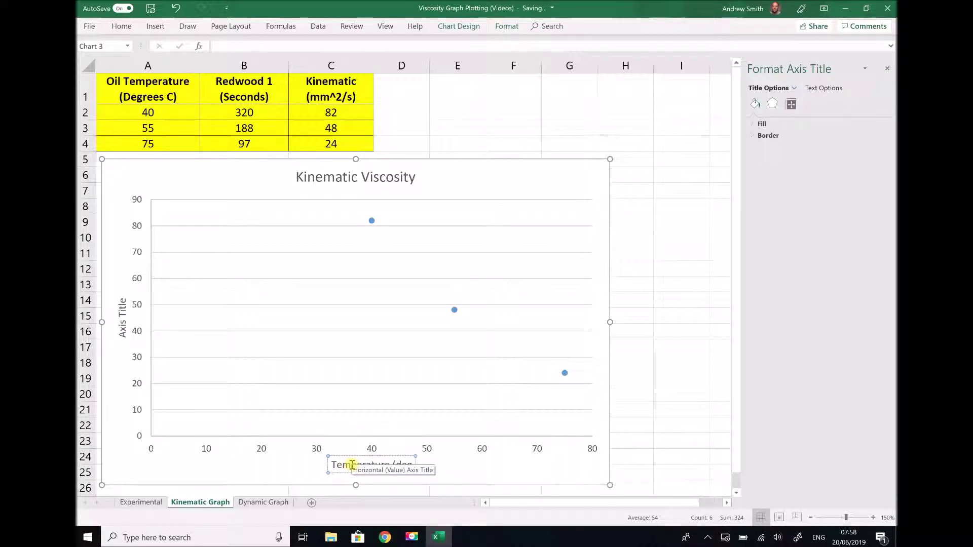
{"action": "type", "text": "rees Ces"}
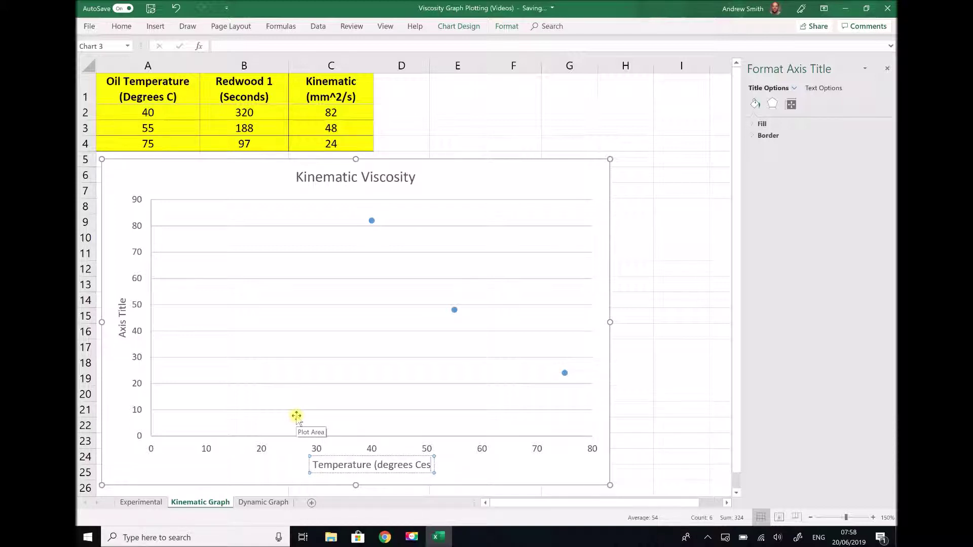
{"action": "type", "text": "ius"}
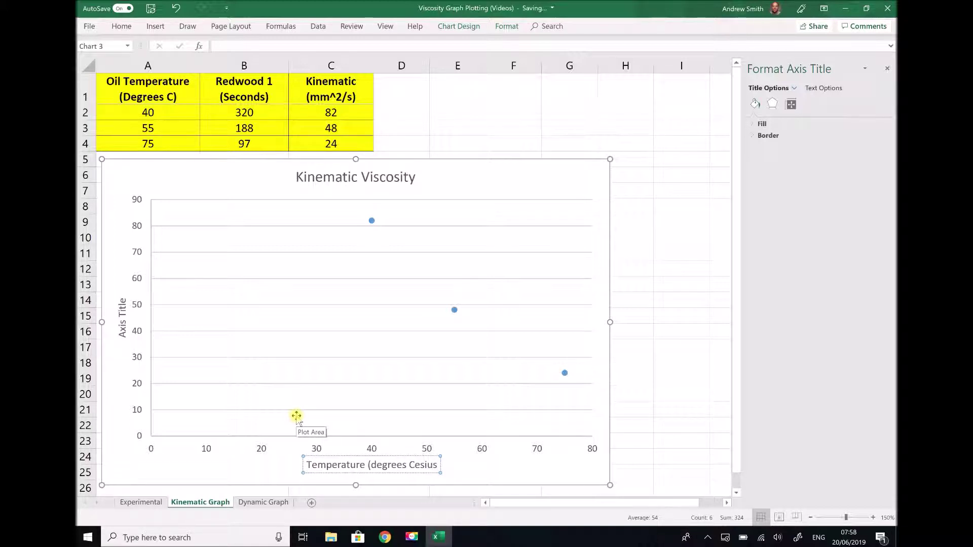
{"action": "type", "text": ")"}
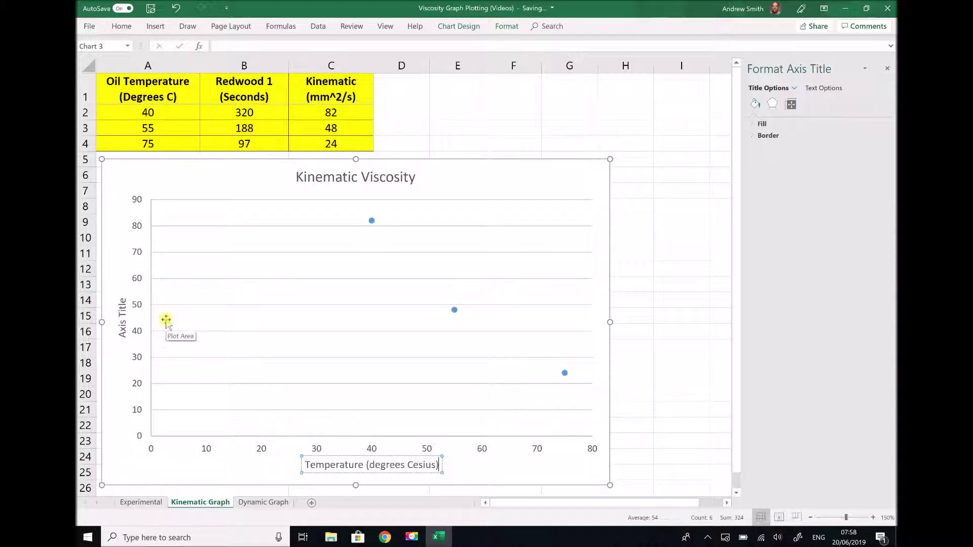
{"action": "left_click", "coordinate": [122, 312]}
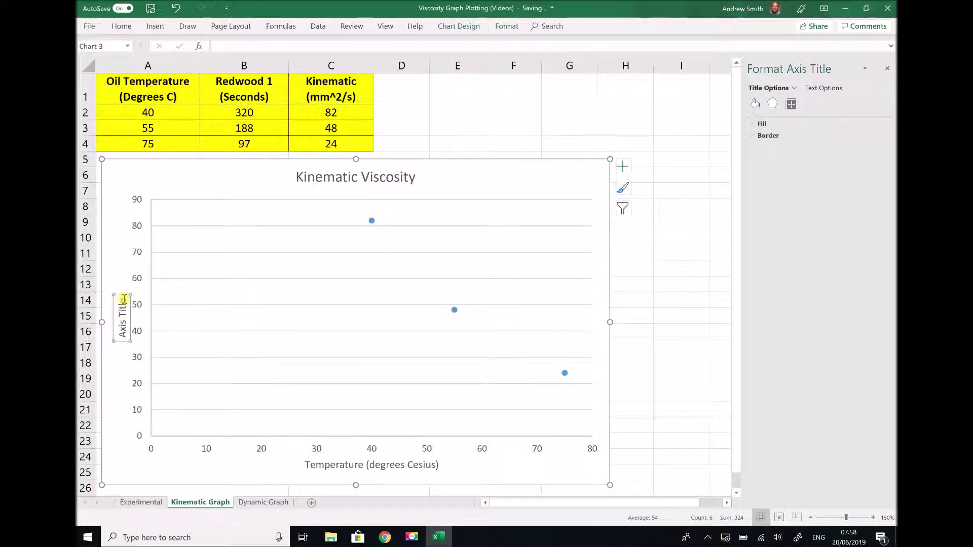
{"action": "left_click_drag", "start_coordinate": [122, 299], "coordinate": [120, 337]}
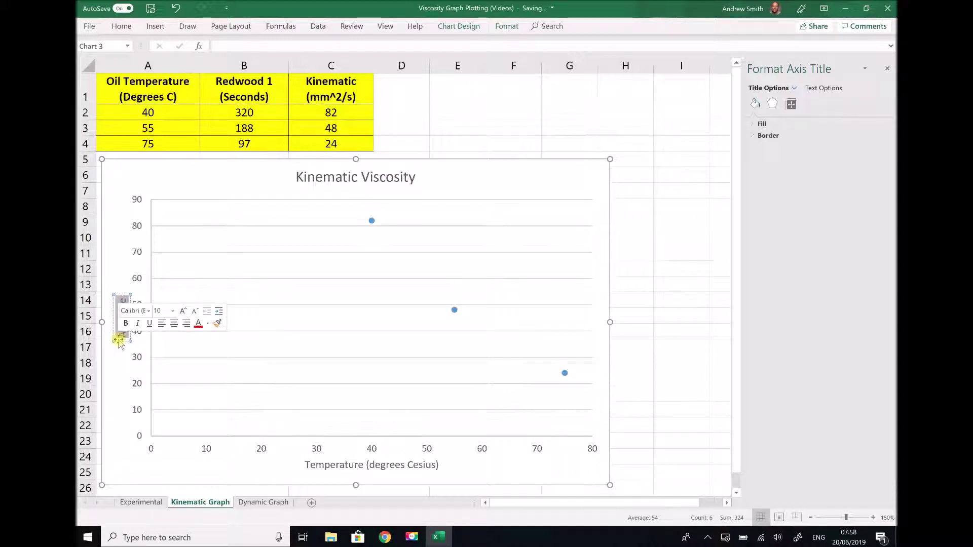
{"action": "type", "text": "Kine"}
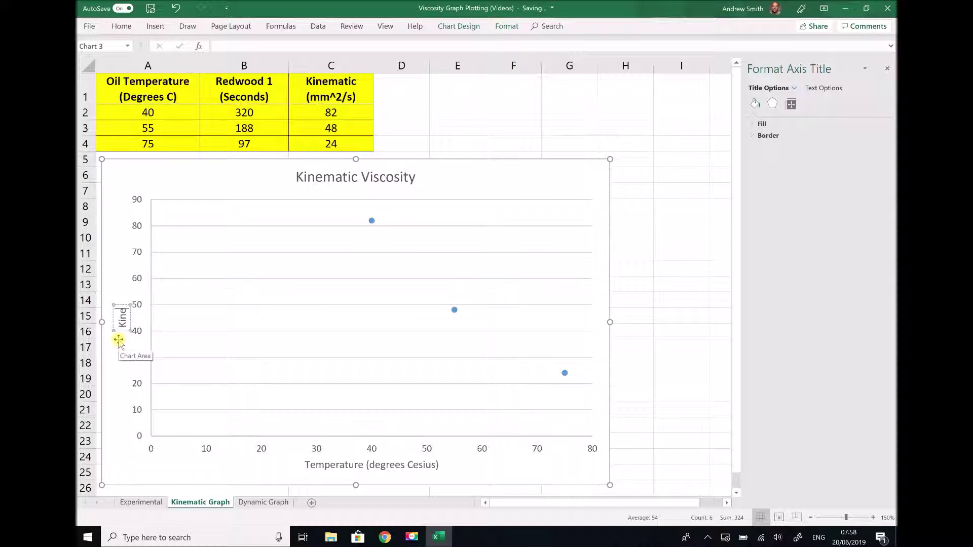
{"action": "type", "text": "matic Vi"}
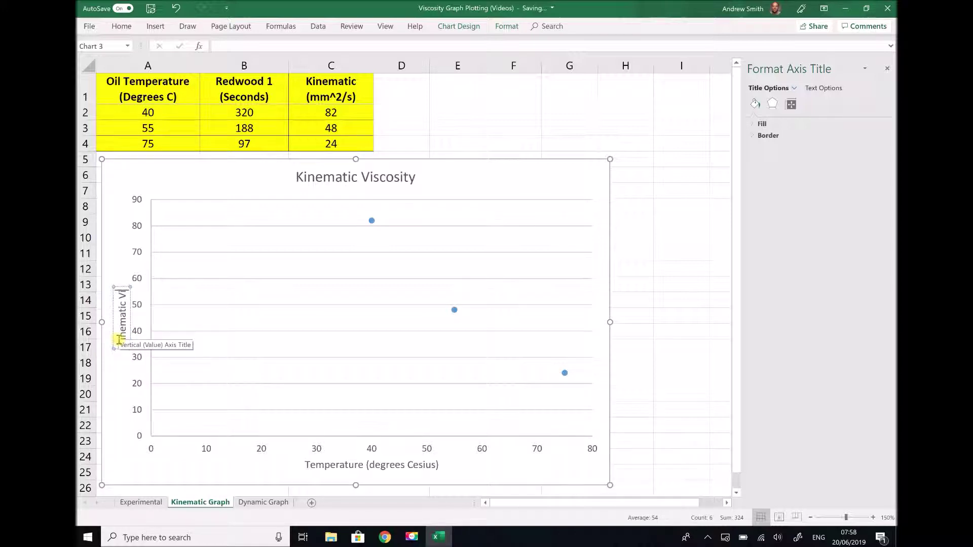
{"action": "type", "text": "scosity"}
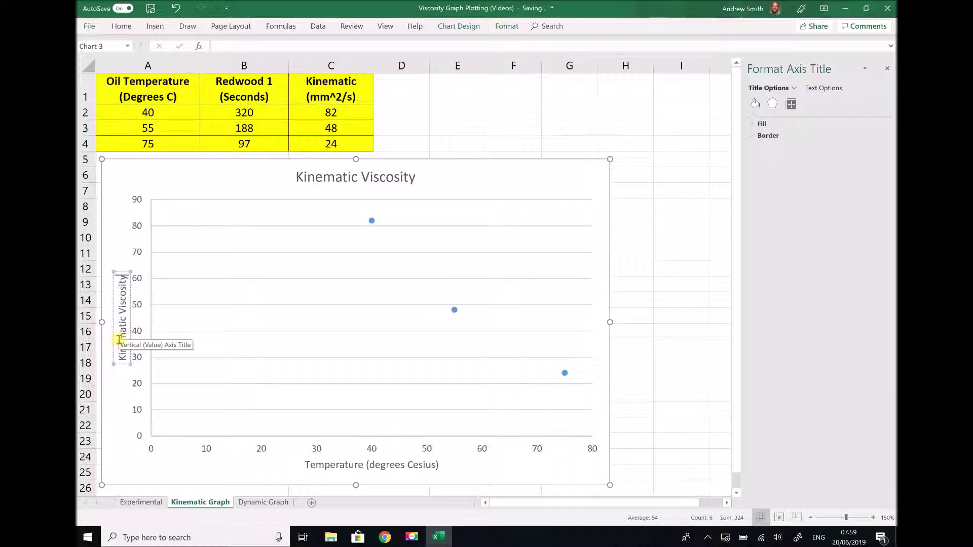
{"action": "type", "text": " ("}
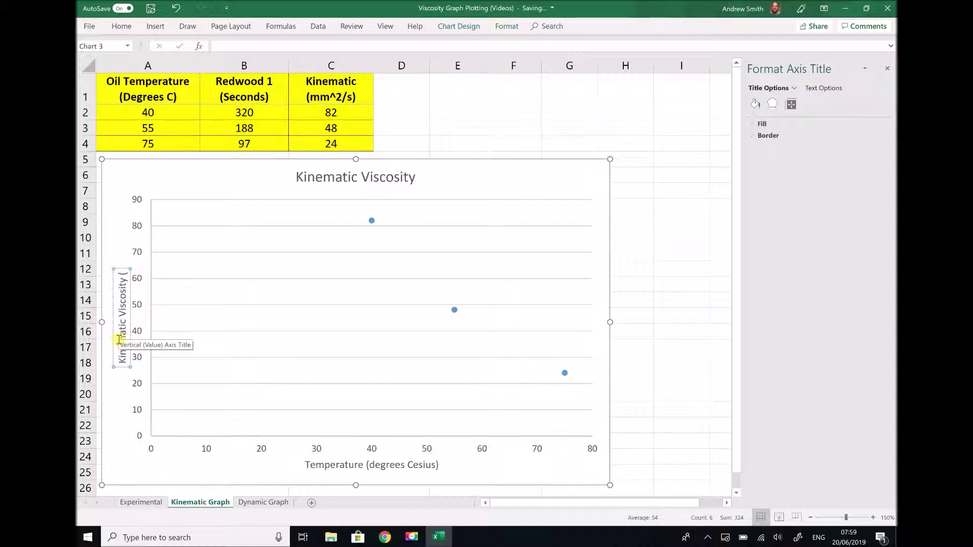
{"action": "type", "text": "mm"}
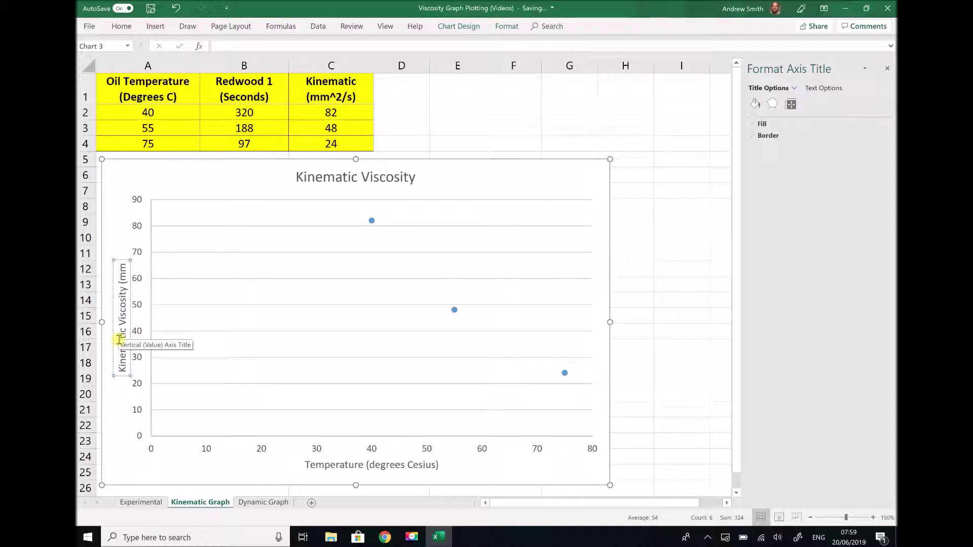
{"action": "type", "text": "^2"}
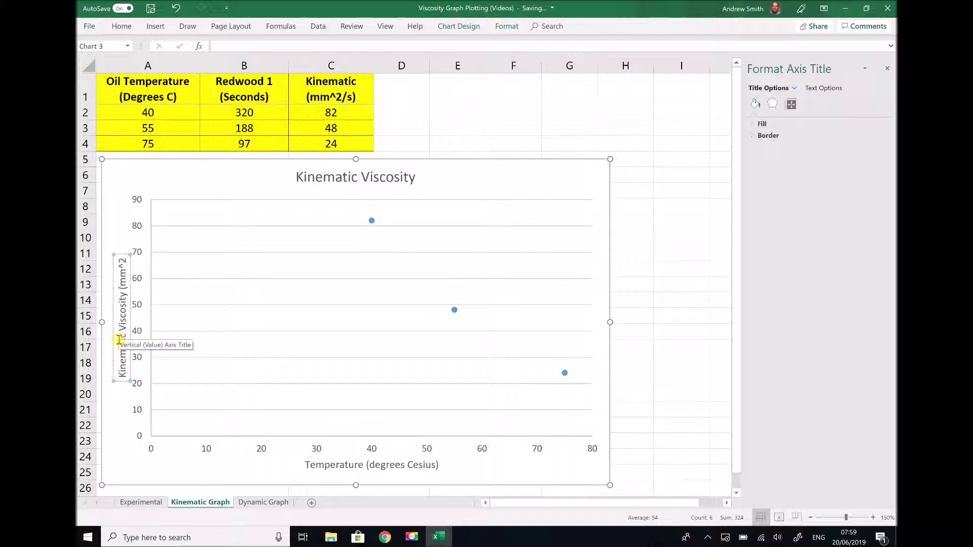
{"action": "type", "text": "/s)"}
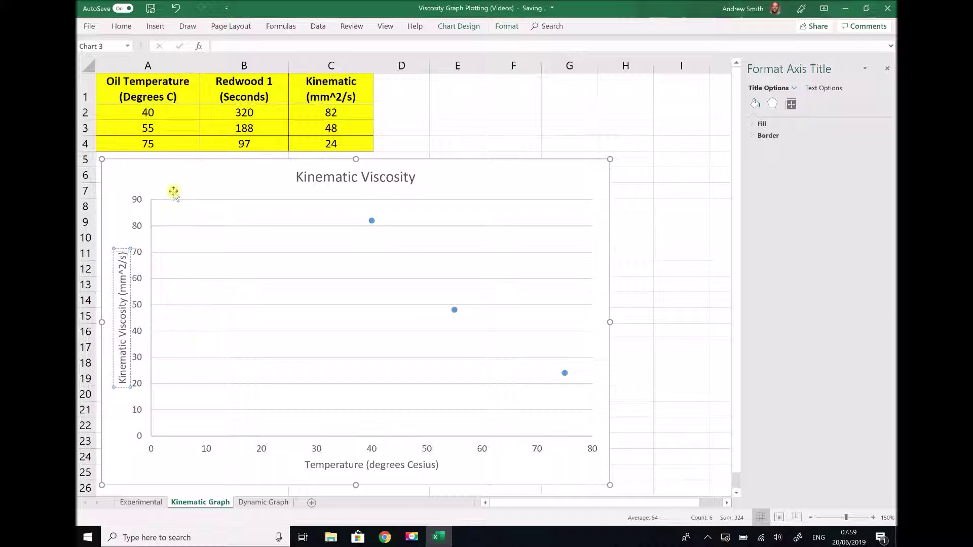
Deselect the chart and close the Format Shape pane
{"action": "left_click", "coordinate": [413, 130]}
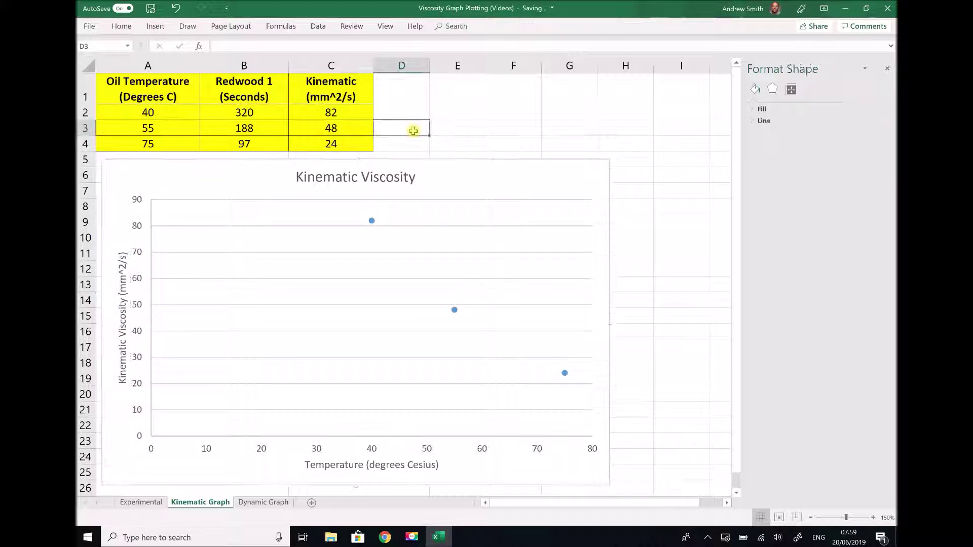
{"action": "left_click", "coordinate": [887, 70]}
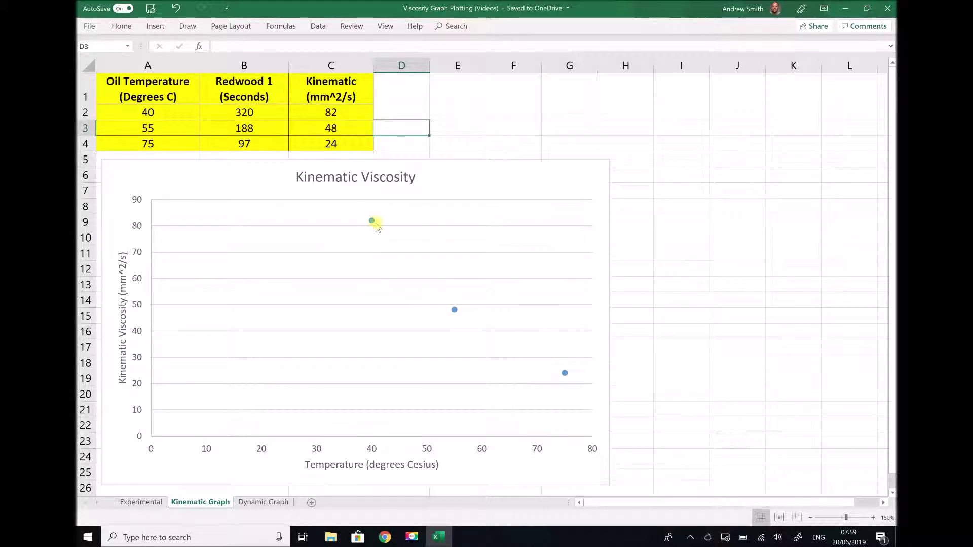
{"action": "mouse_move", "coordinate": [376, 227]}
{"action": "mouse_move", "coordinate": [372, 223]}
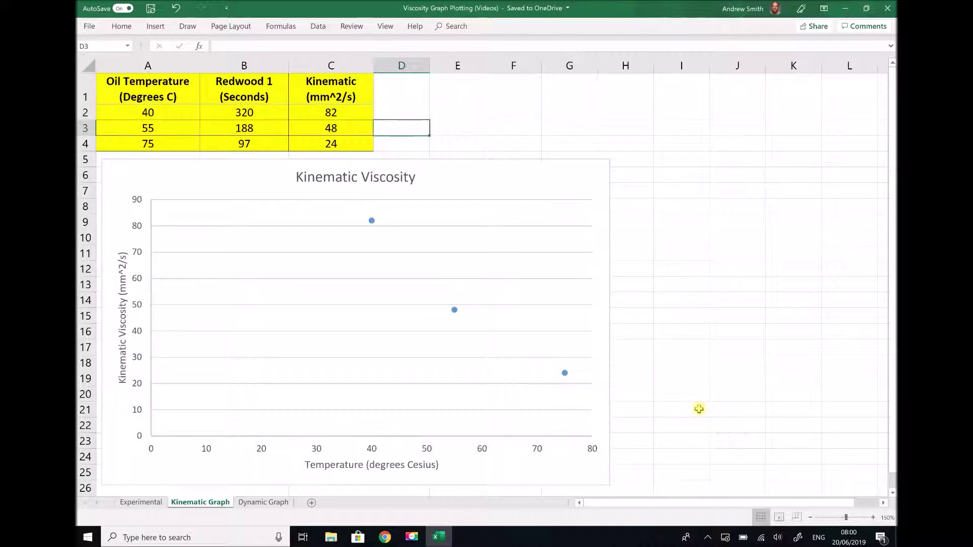
Add an exponential trendline to the viscosity data series
{"action": "left_click", "coordinate": [454, 312]}
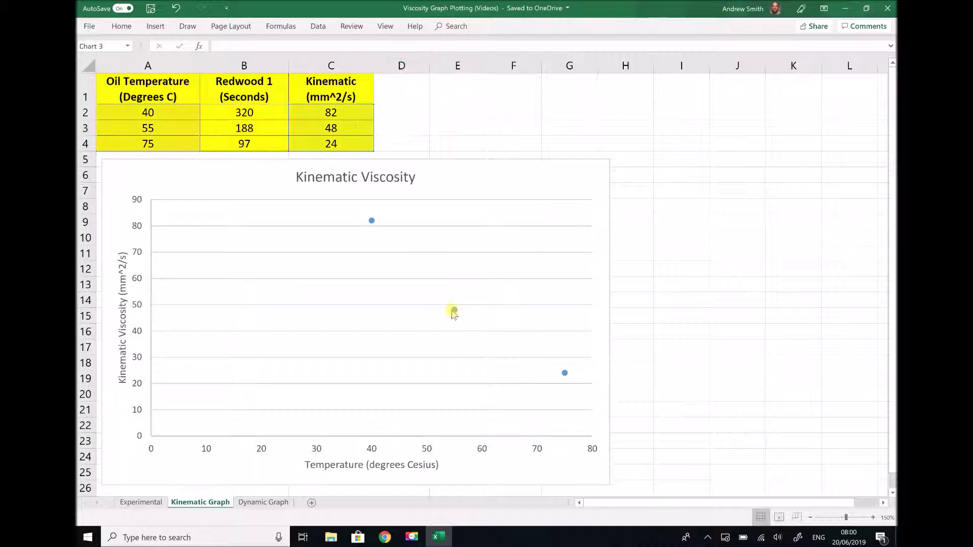
{"action": "right_click", "coordinate": [454, 312]}
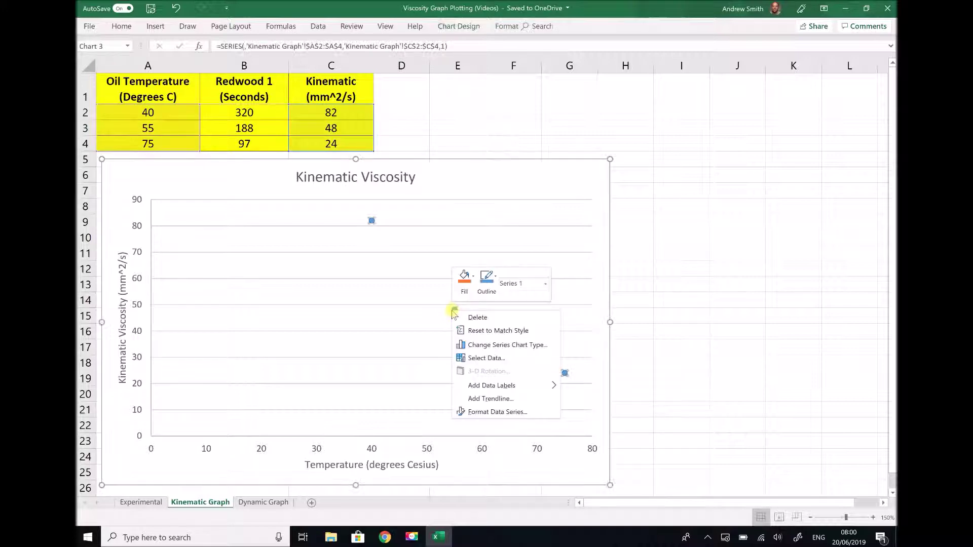
{"action": "left_click", "coordinate": [496, 401]}
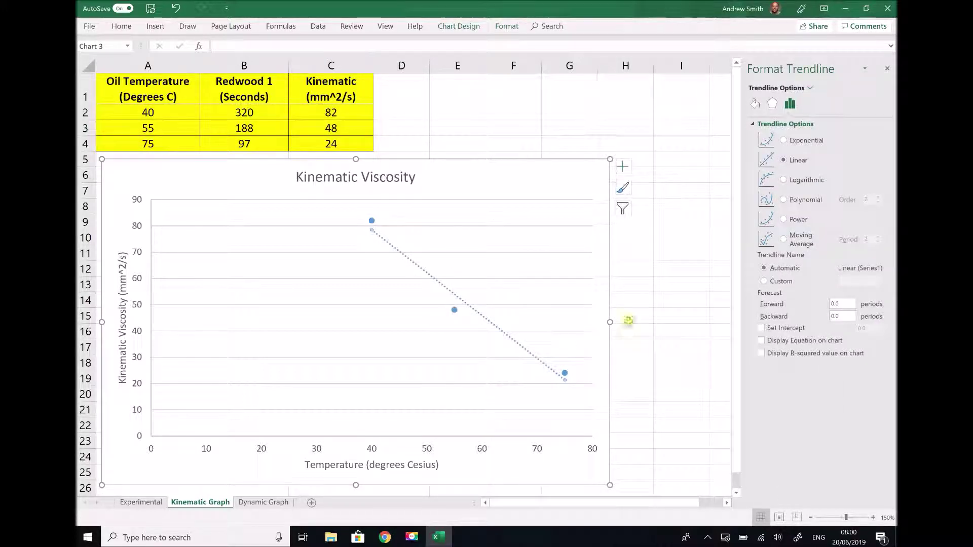
{"action": "left_click", "coordinate": [785, 141]}
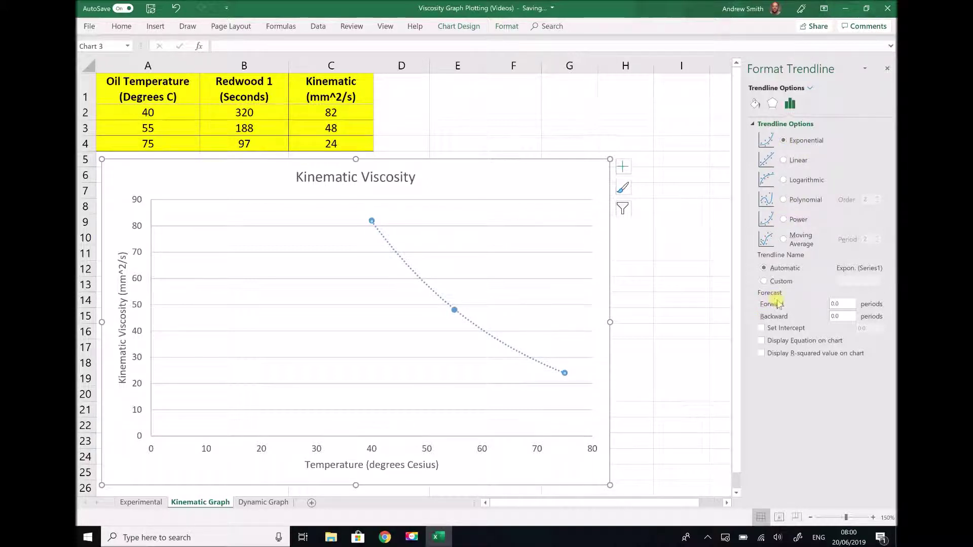
Forecast the trendline 25 periods forward and 40 backward, then close the pane
{"action": "double_click", "coordinate": [845, 303]}
{"action": "type", "text": "25"}
{"action": "double_click", "coordinate": [844, 317]}
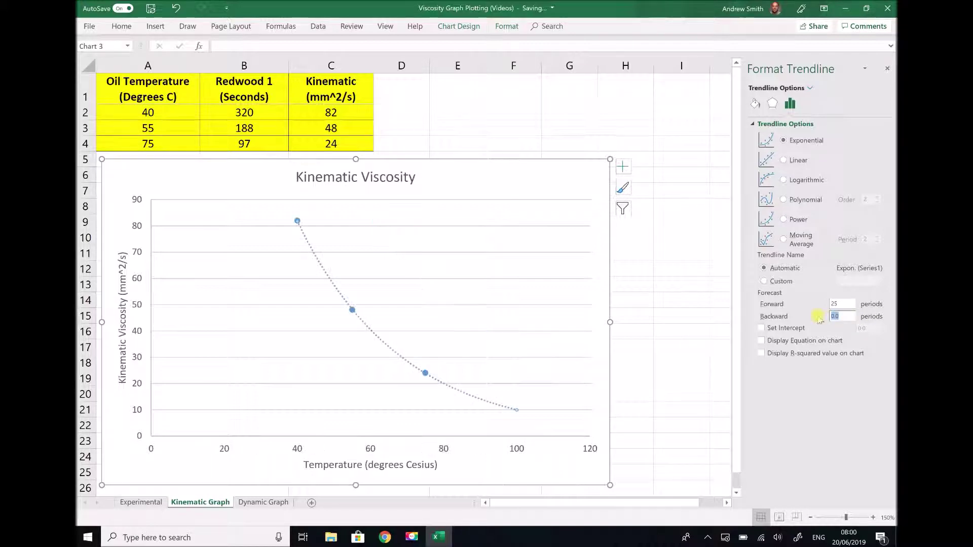
{"action": "type", "text": "40"}
{"action": "left_click", "coordinate": [763, 281]}
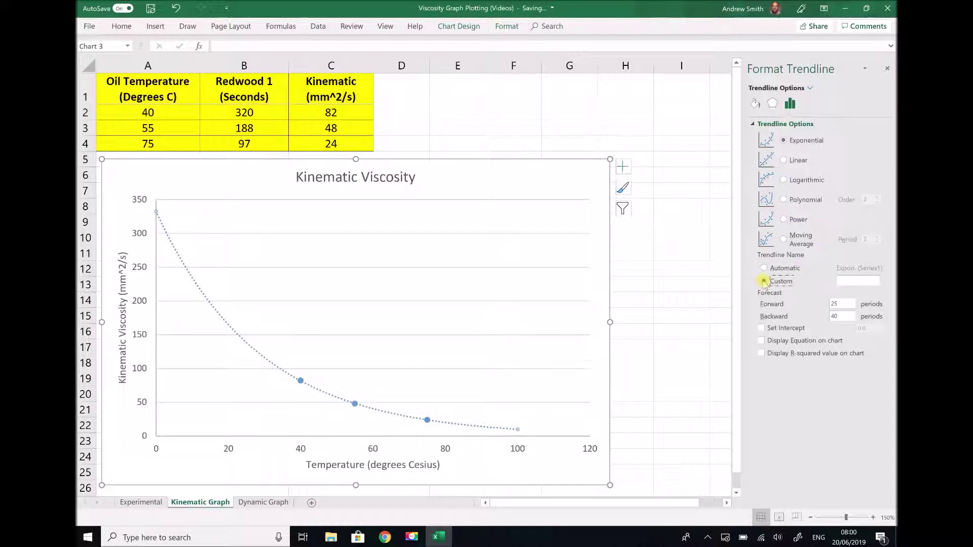
{"action": "left_click", "coordinate": [887, 69]}
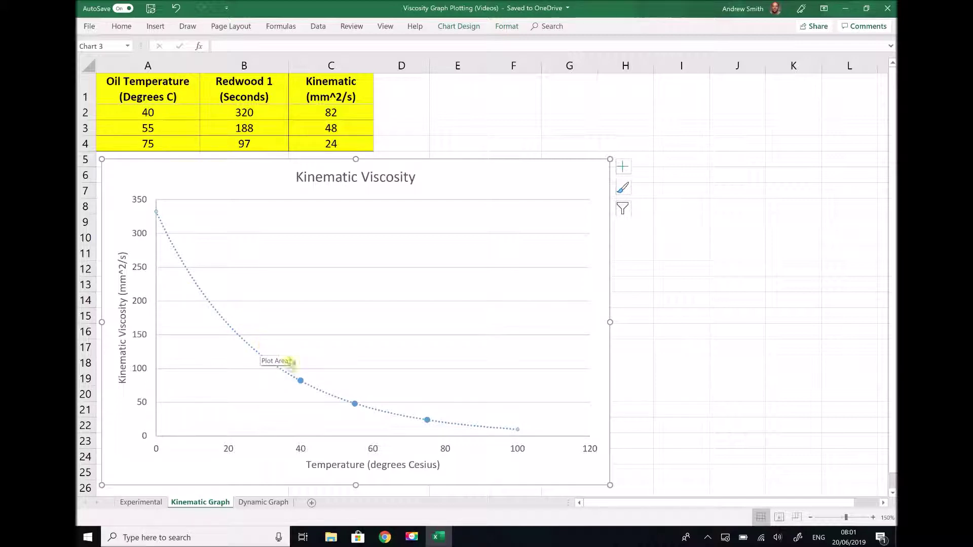
Undo the last change, display the trendline equation, and move it up into the chart
{"action": "key", "text": "ctrl+z"}
{"action": "right_click", "coordinate": [290, 378]}
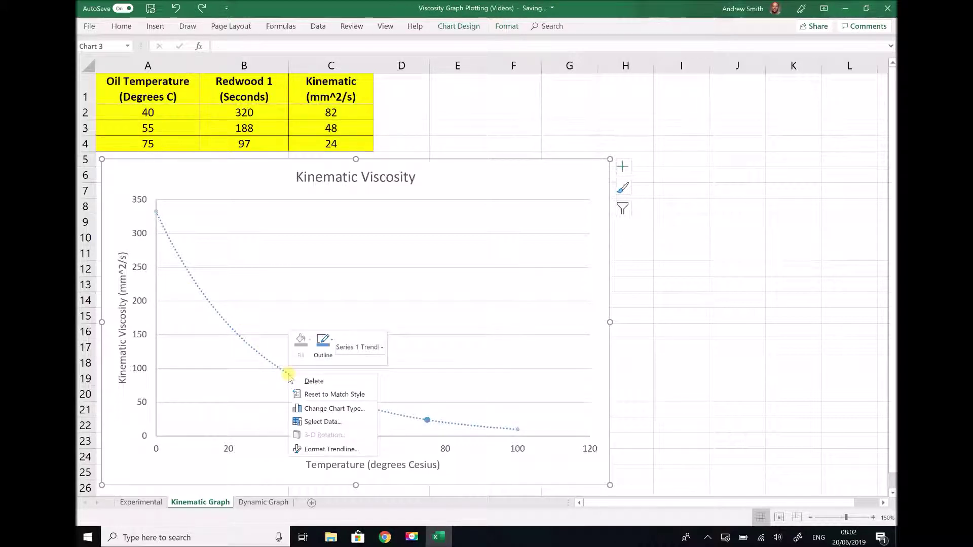
{"action": "left_click", "coordinate": [332, 450]}
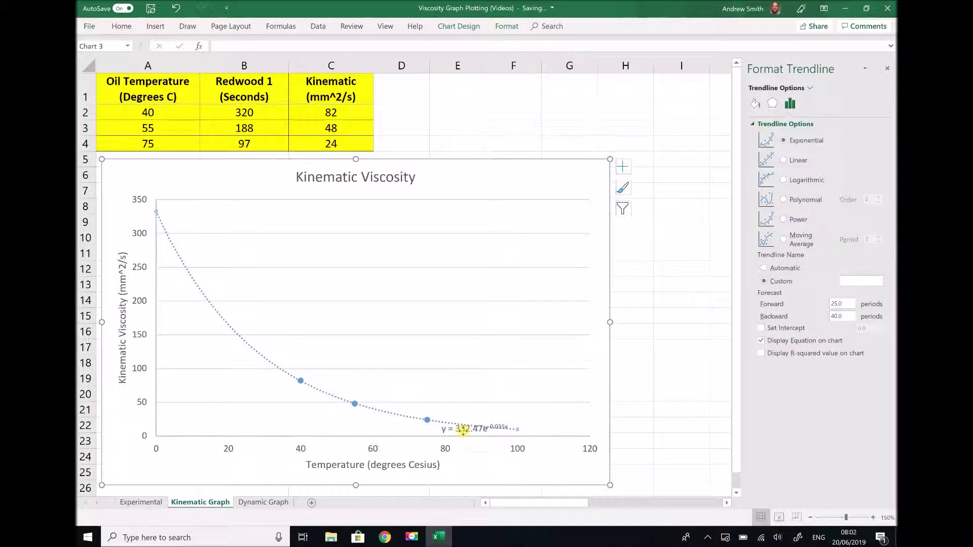
{"action": "left_click_drag", "start_coordinate": [463, 430], "coordinate": [418, 356]}
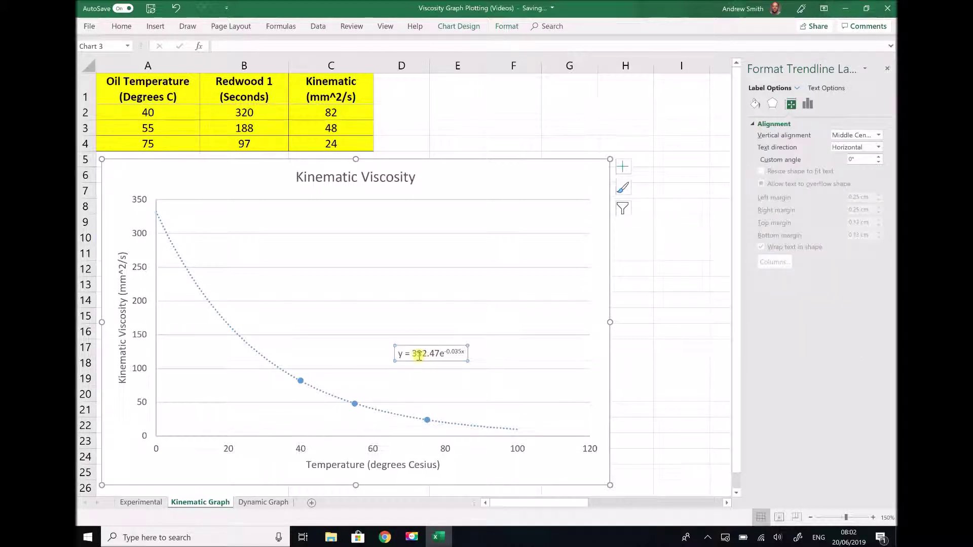
Enlarge the equation text to 20 pt and place it beside the lower data points
{"action": "left_click", "coordinate": [130, 28]}
{"action": "left_click", "coordinate": [238, 50]}
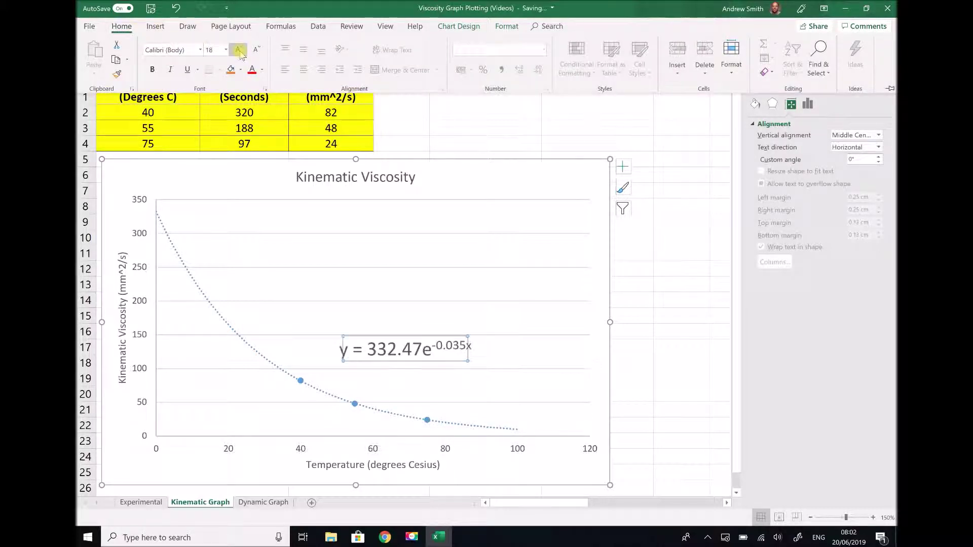
{"action": "left_click", "coordinate": [239, 50]}
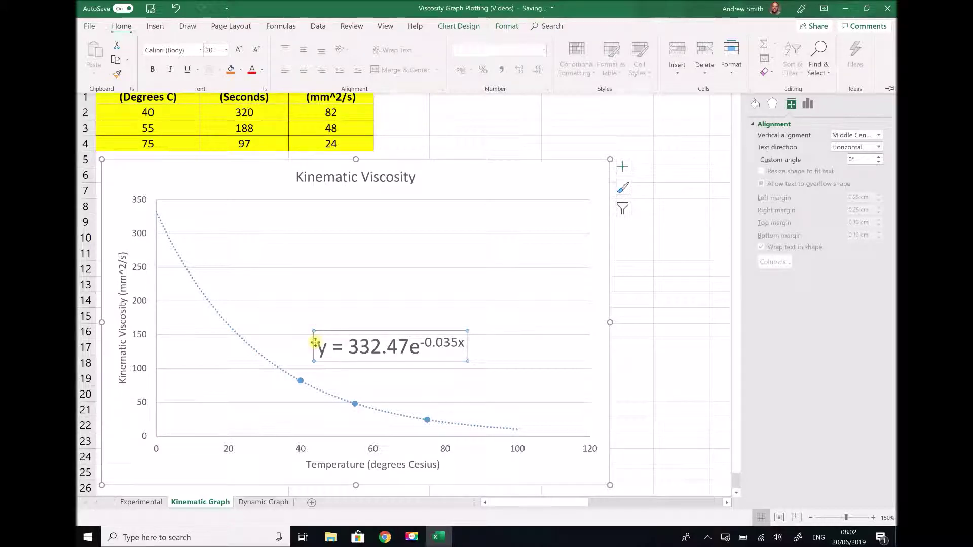
{"action": "left_click_drag", "start_coordinate": [314, 344], "coordinate": [403, 401]}
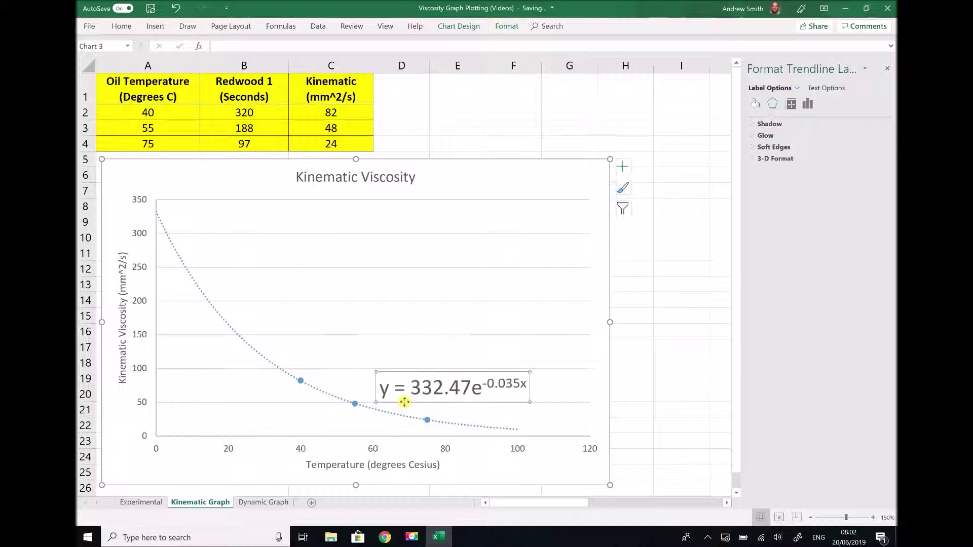
{"action": "left_click", "coordinate": [651, 333]}
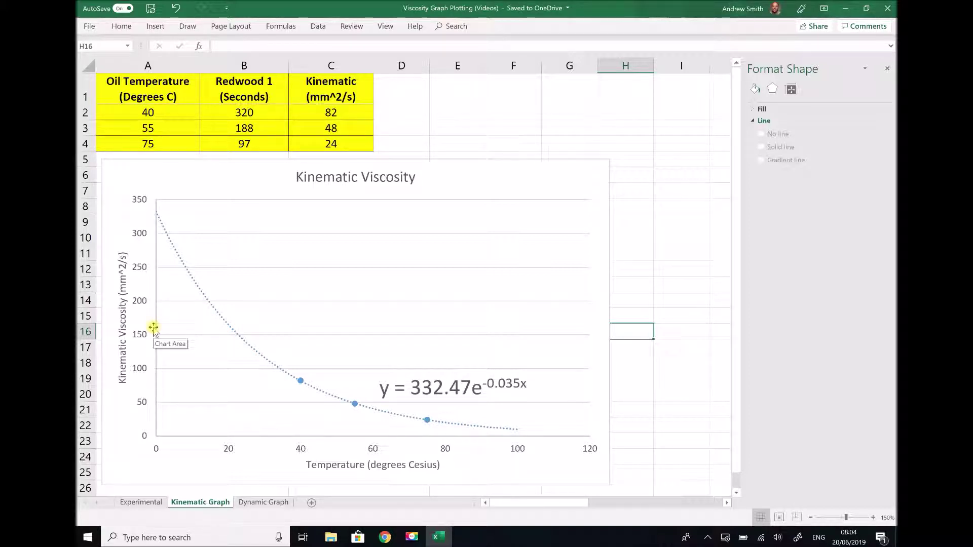
Enter =332.47*EXP(-0.035*20) in F2 to get the fitted viscosity at 20 °C
{"action": "left_click", "coordinate": [515, 114]}
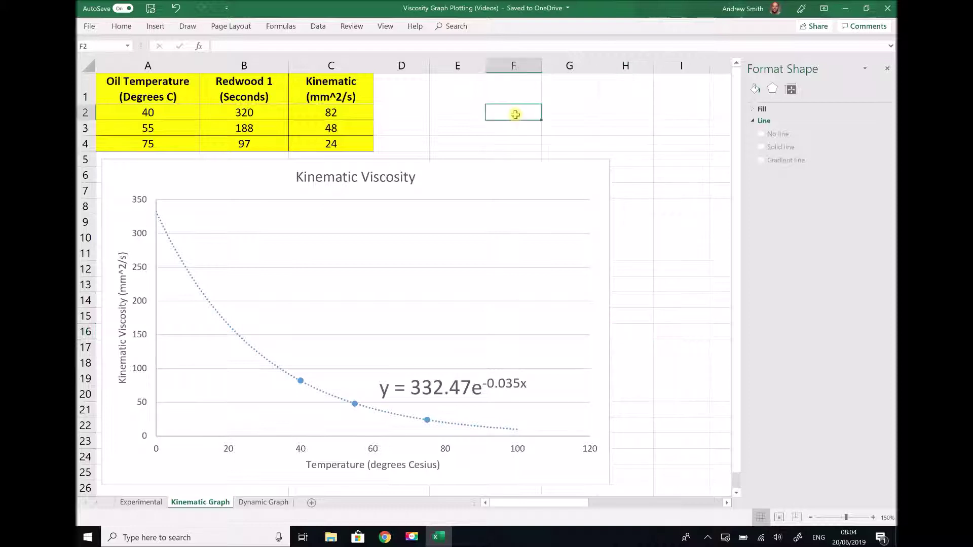
{"action": "type", "text": "="}
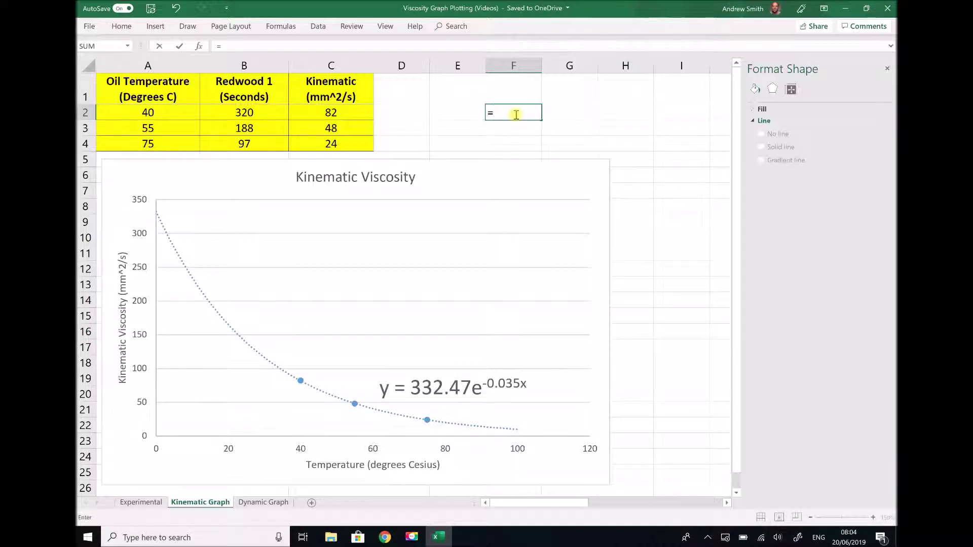
{"action": "type", "text": "332.47*EX"}
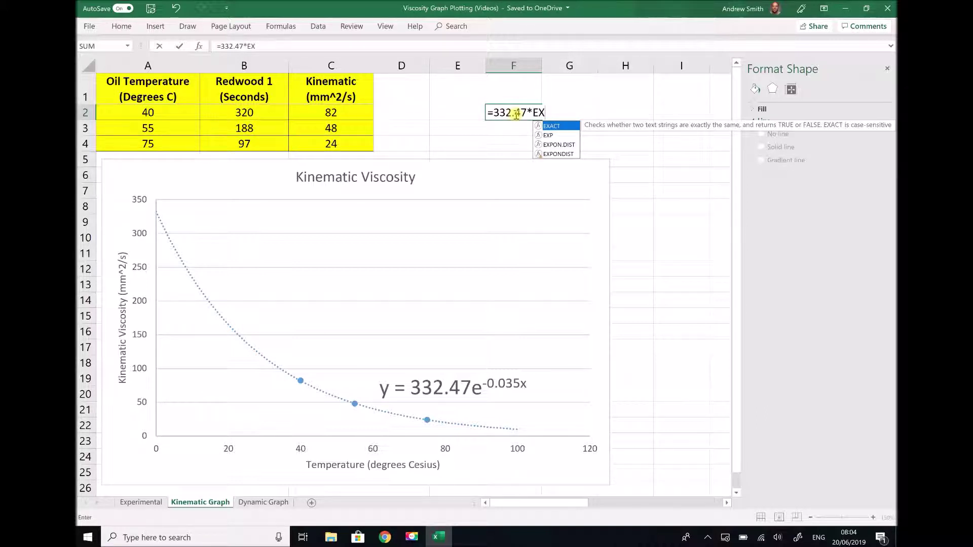
{"action": "type", "text": "P"}
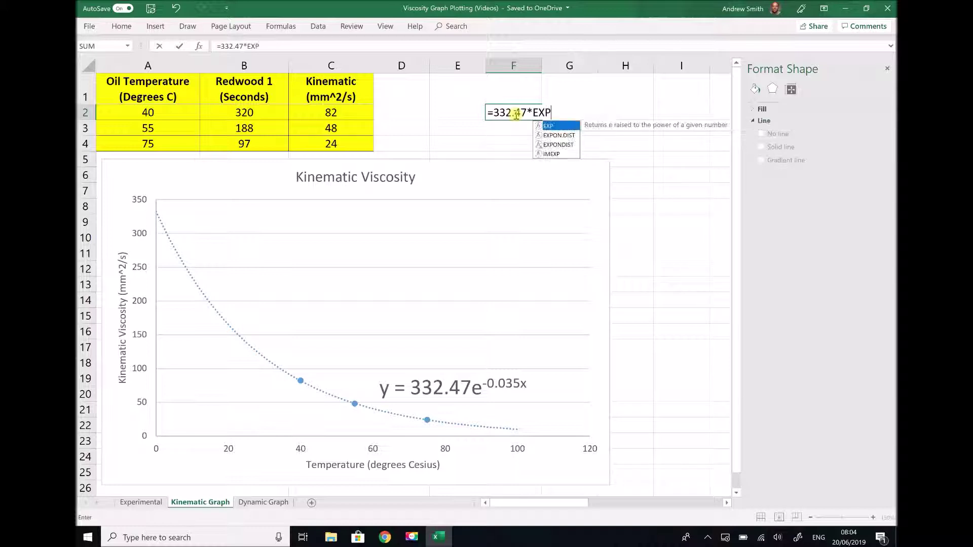
{"action": "double_click", "coordinate": [544, 126]}
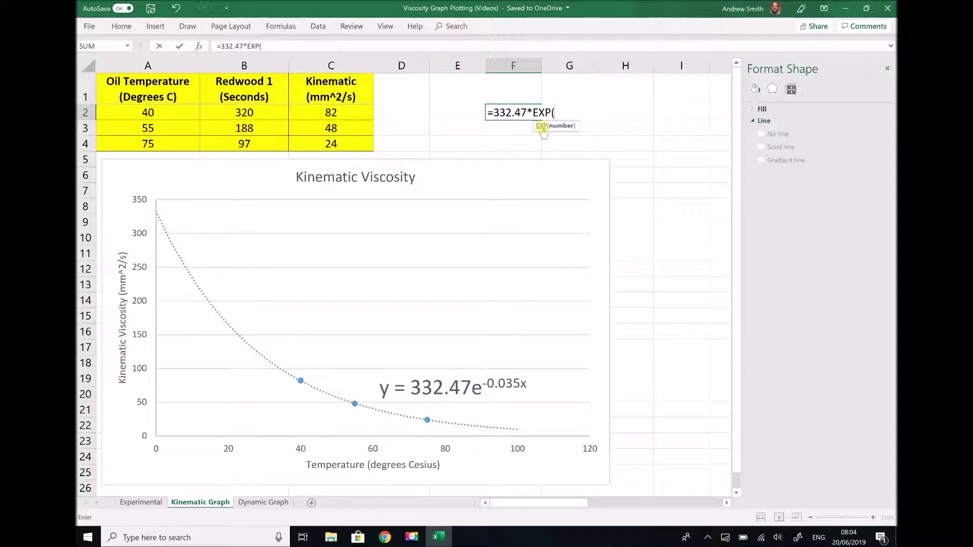
{"action": "type", "text": "-0.035"}
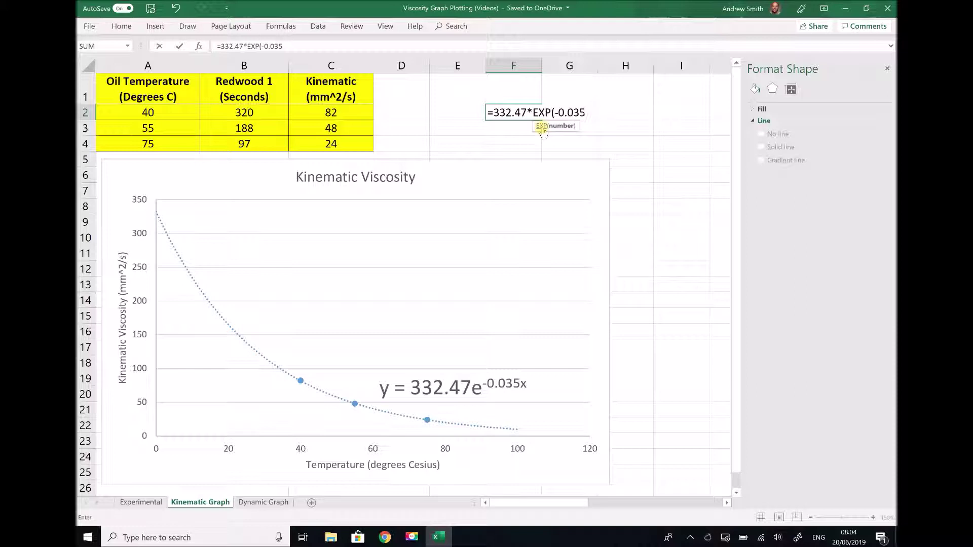
{"action": "type", "text": "*20)"}
{"action": "key", "text": "Return"}
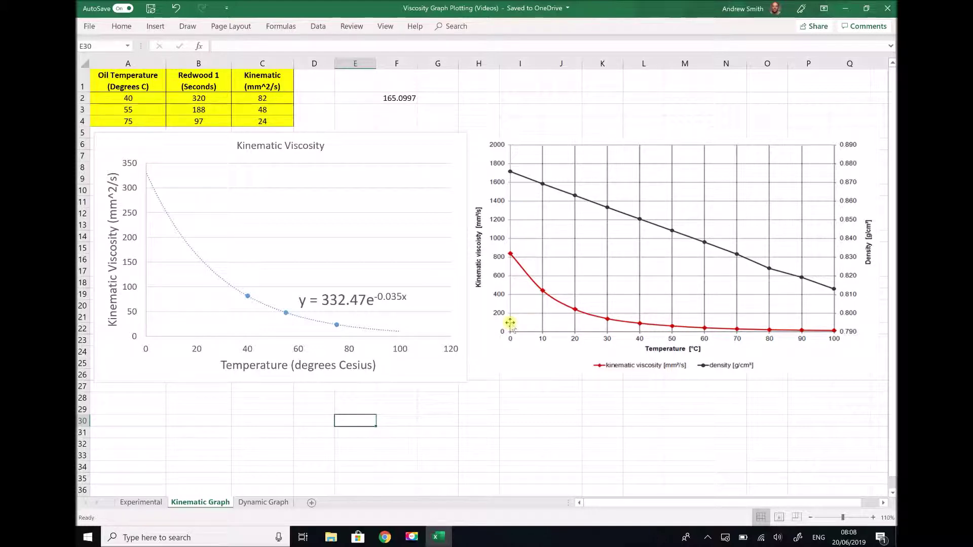
Point out the viscosity of 82 at 40 °C for comparison
{"action": "left_click", "coordinate": [276, 100]}
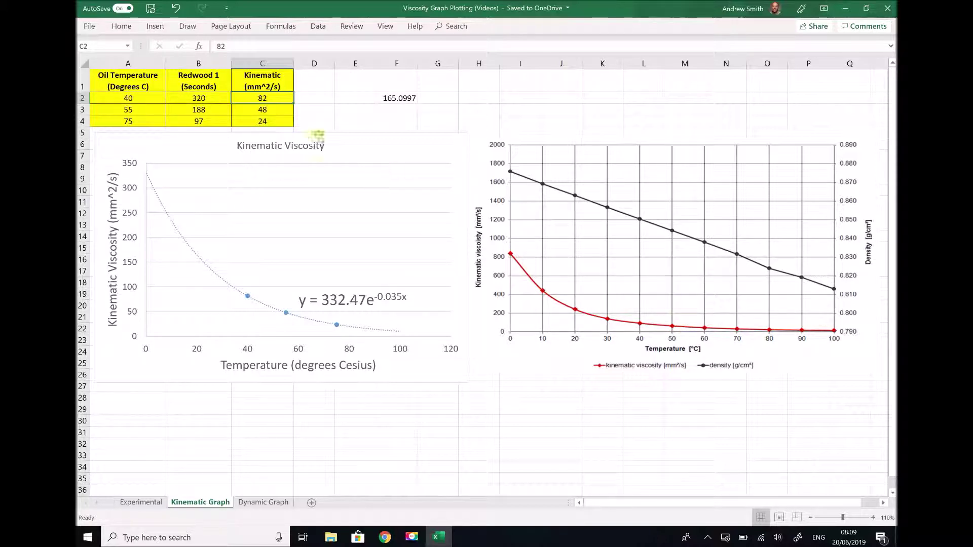
{"action": "left_click", "coordinate": [265, 109]}
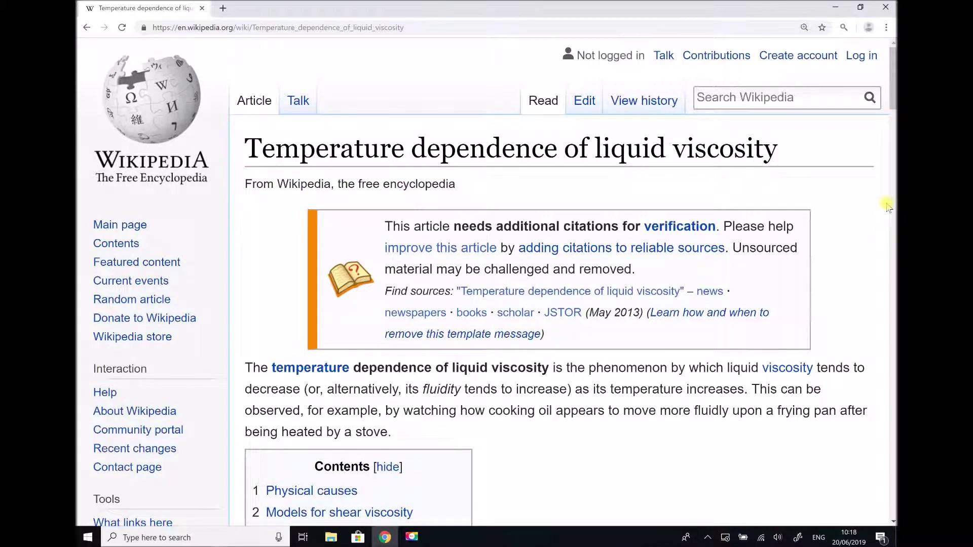
Scroll the Wikipedia article down to the Exponential, Arrhenius and Williams-Landel-Ferry models
{"action": "left_click_drag", "start_coordinate": [894, 92], "coordinate": [880, 226]}
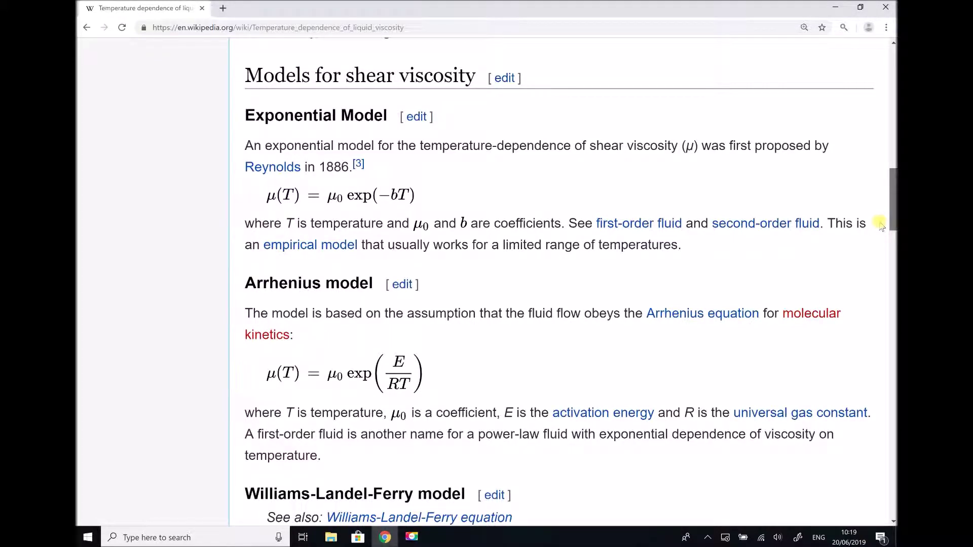
{"action": "left_click_drag", "start_coordinate": [881, 225], "coordinate": [865, 272]}
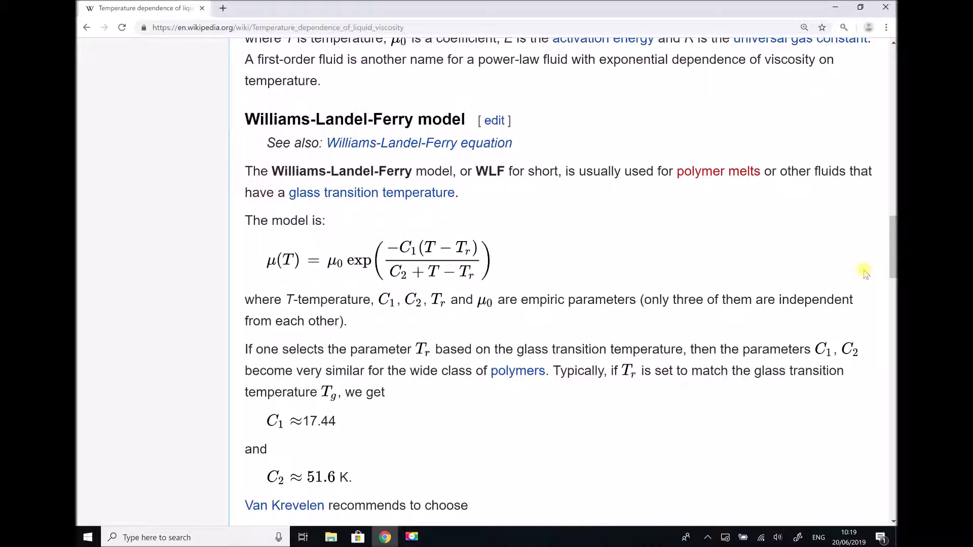